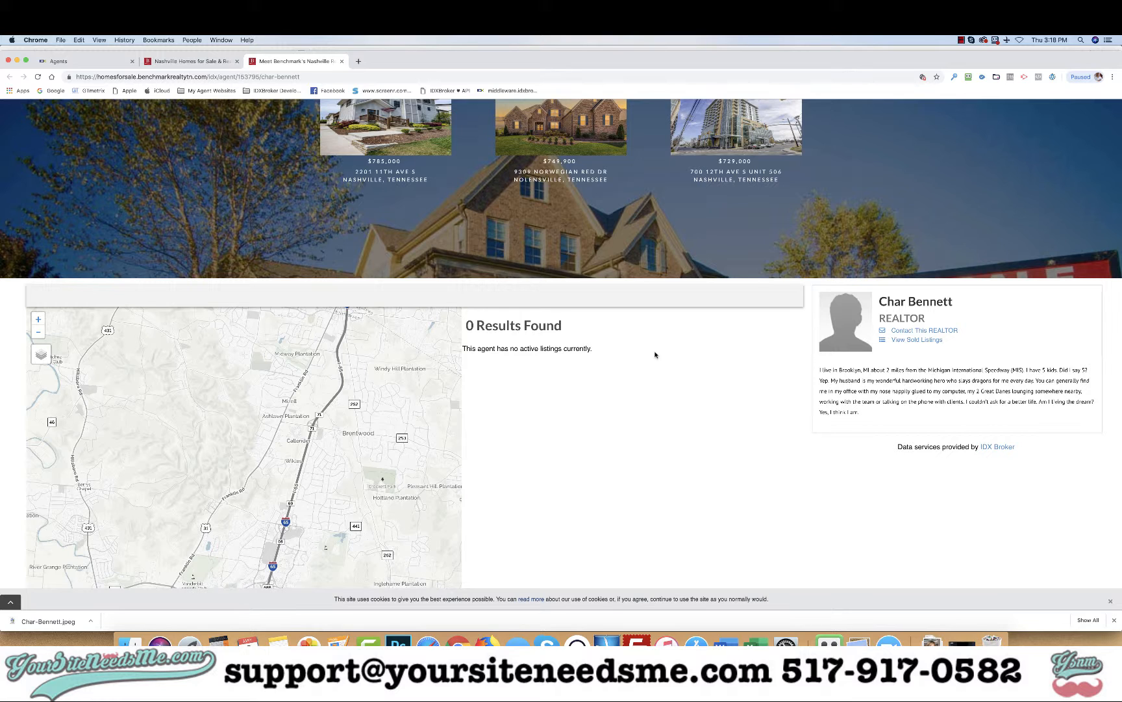
{"action": "left_click", "coordinate": [85, 63]}
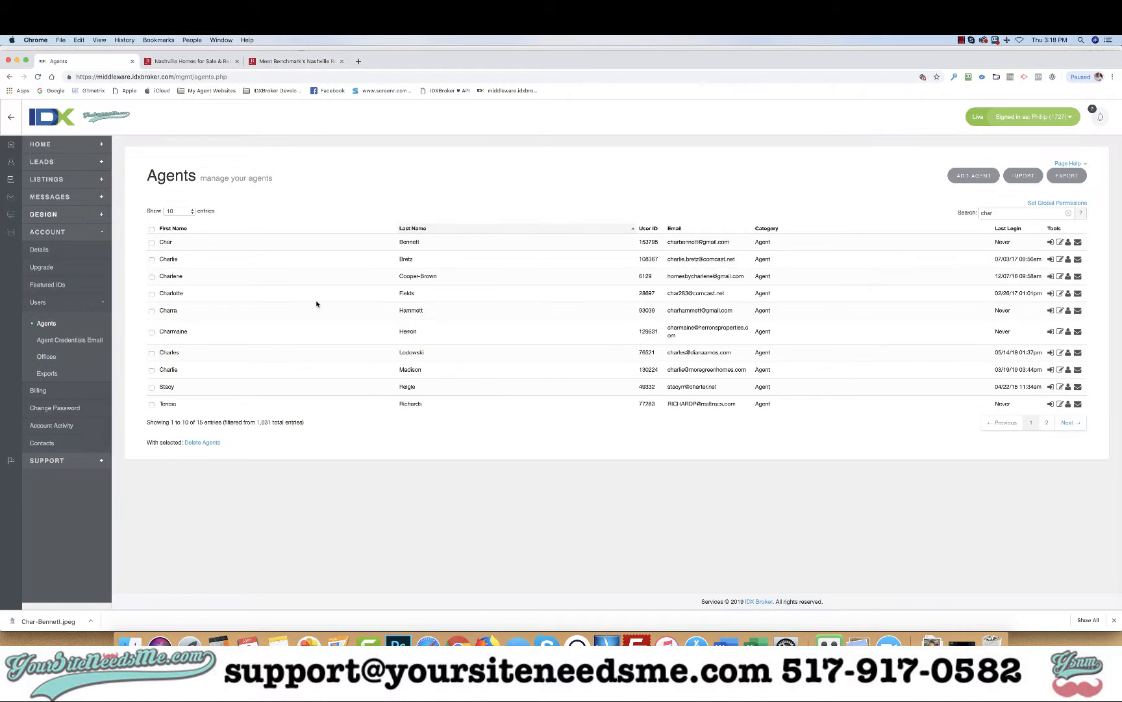
{"action": "left_click", "coordinate": [1052, 241]}
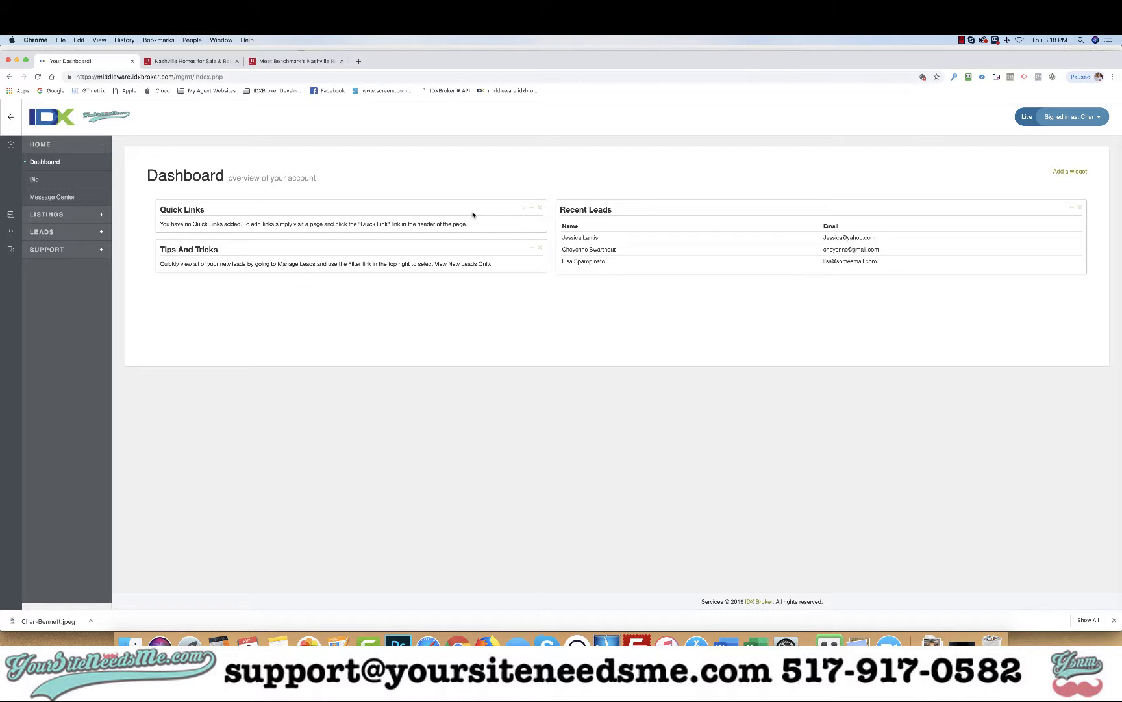
{"action": "left_click", "coordinate": [358, 62]}
{"action": "type", "text": "idxbroker.com"}
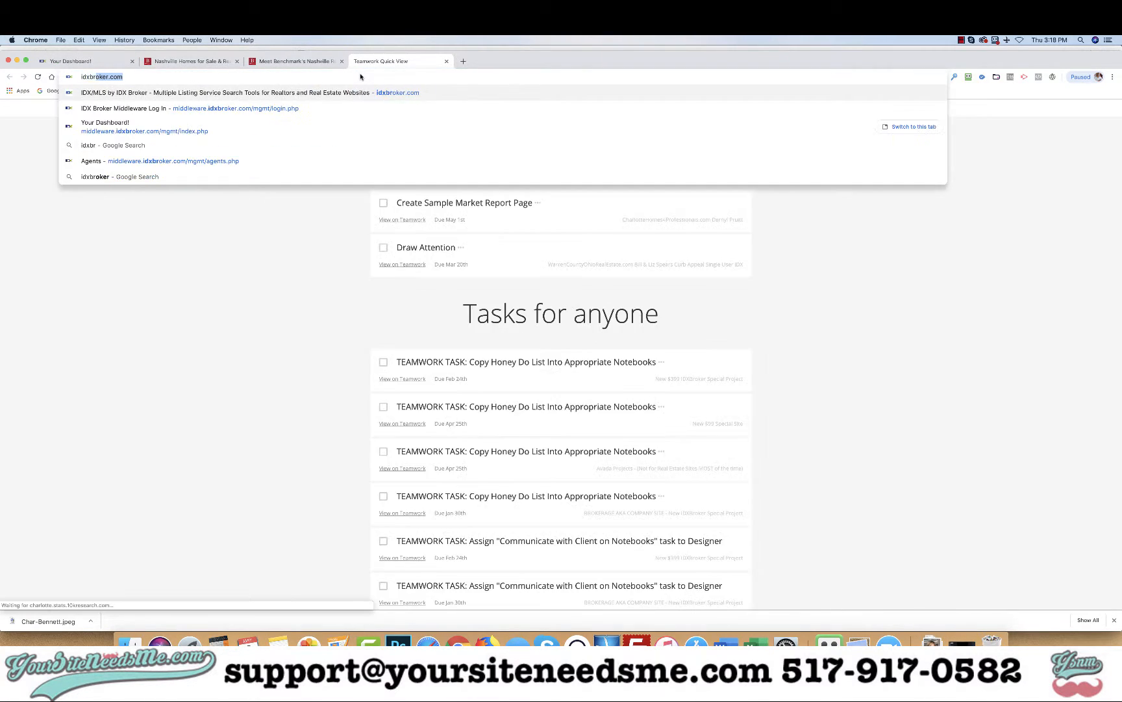
{"action": "key", "text": "Return"}
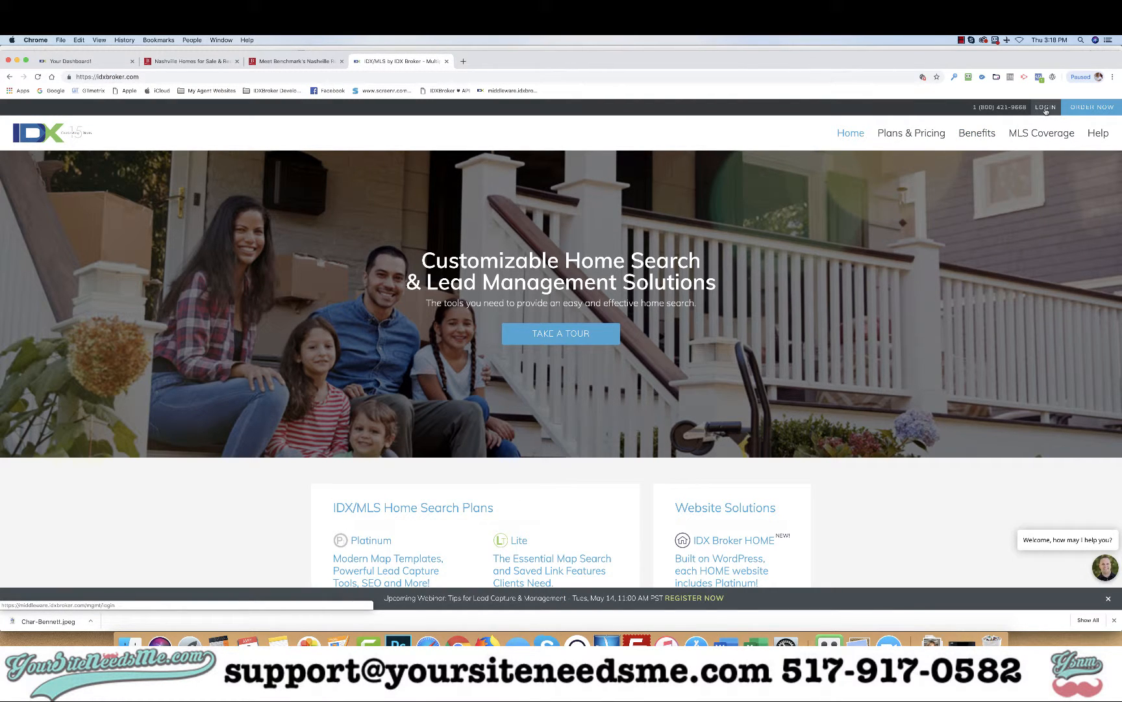
{"action": "left_click", "coordinate": [1046, 107]}
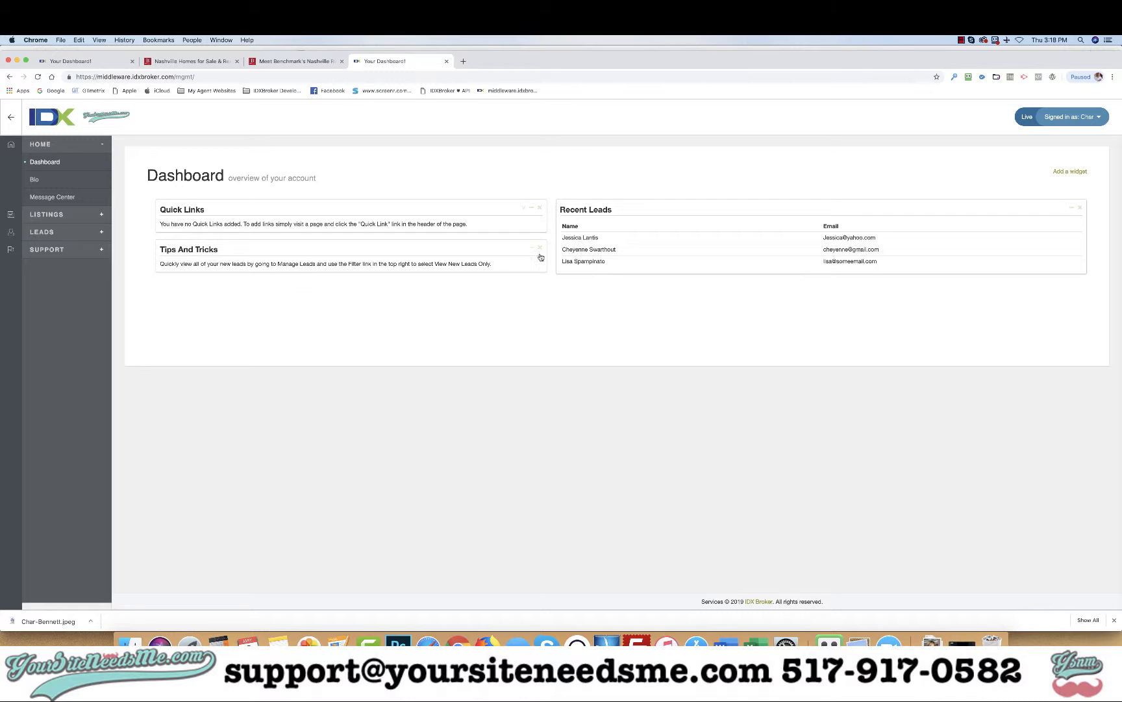
{"action": "left_click", "coordinate": [89, 60]}
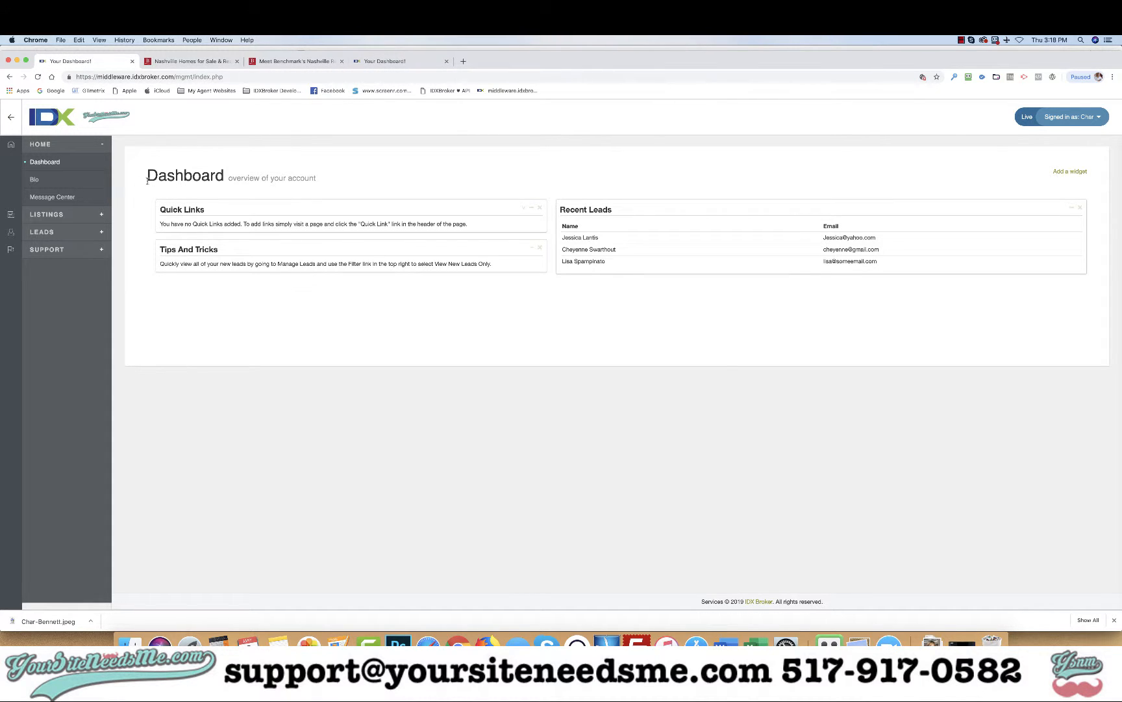
{"action": "left_click", "coordinate": [35, 180]}
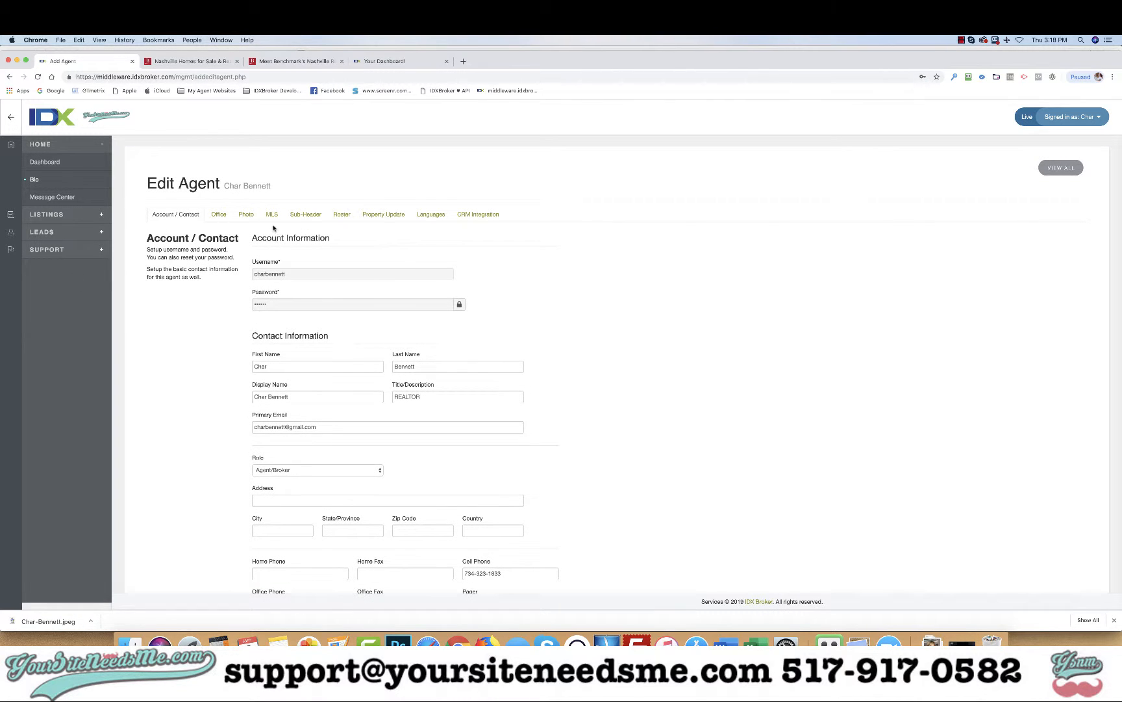
Step: Open the agent's Photo section and save it with the Photo URL still empty
{"action": "left_click", "coordinate": [246, 215]}
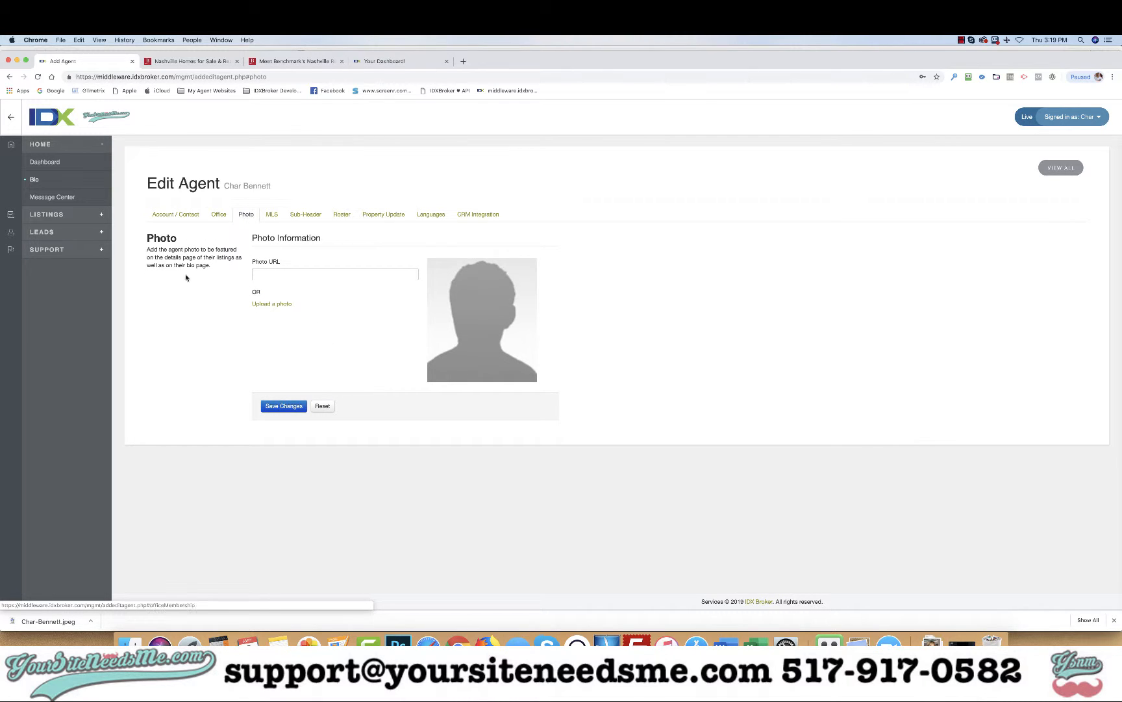
{"action": "left_click", "coordinate": [290, 273]}
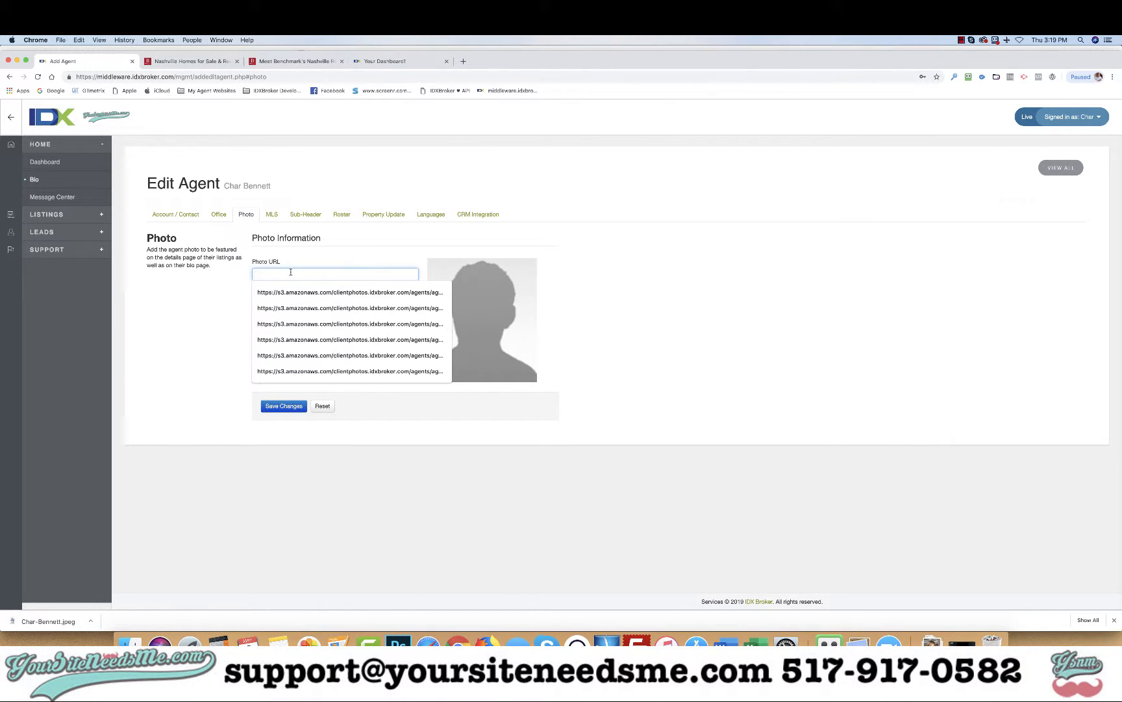
{"action": "left_click", "coordinate": [233, 270]}
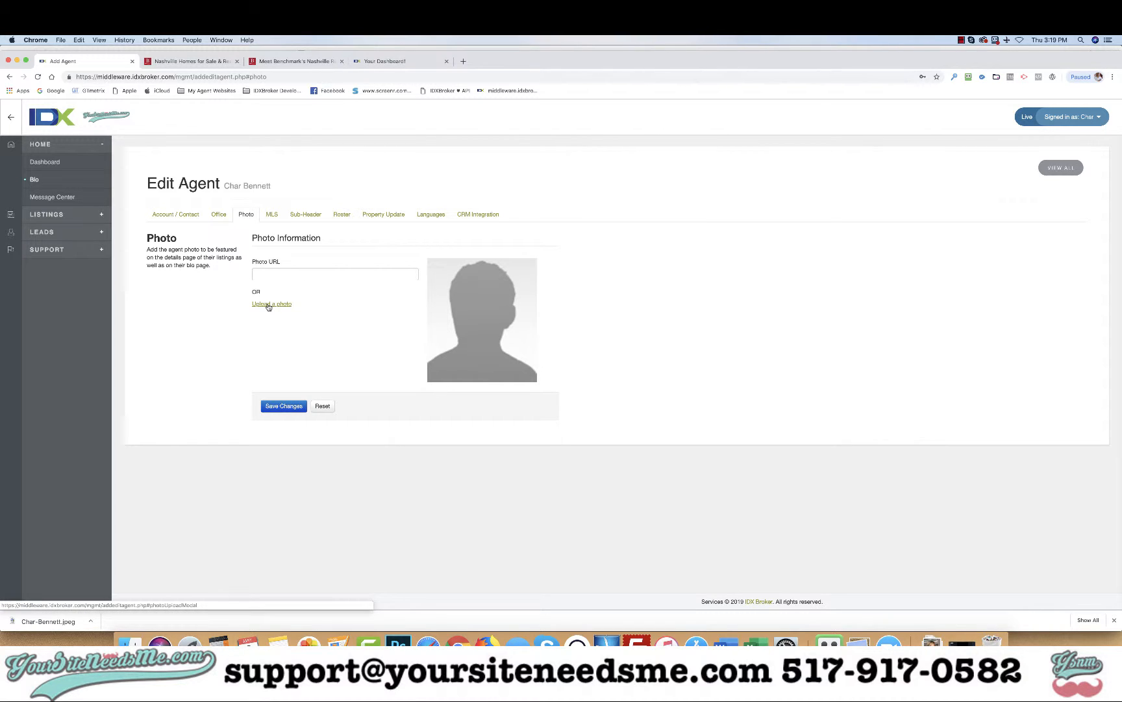
{"action": "left_click", "coordinate": [306, 275]}
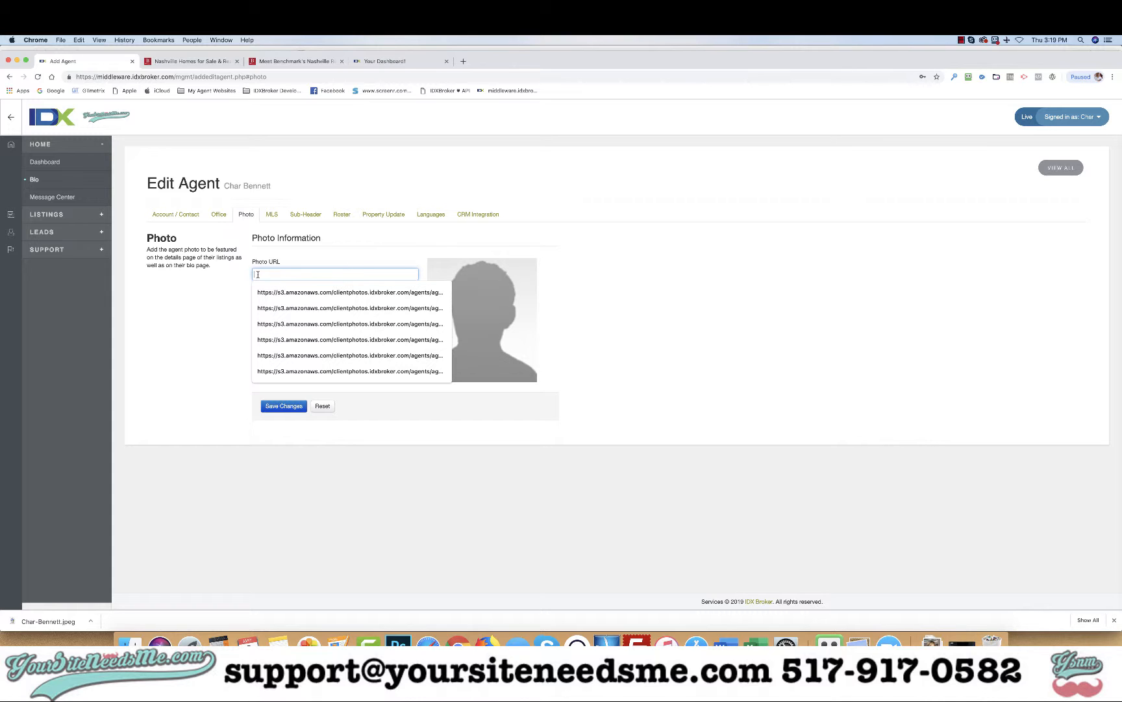
{"action": "left_click", "coordinate": [220, 312]}
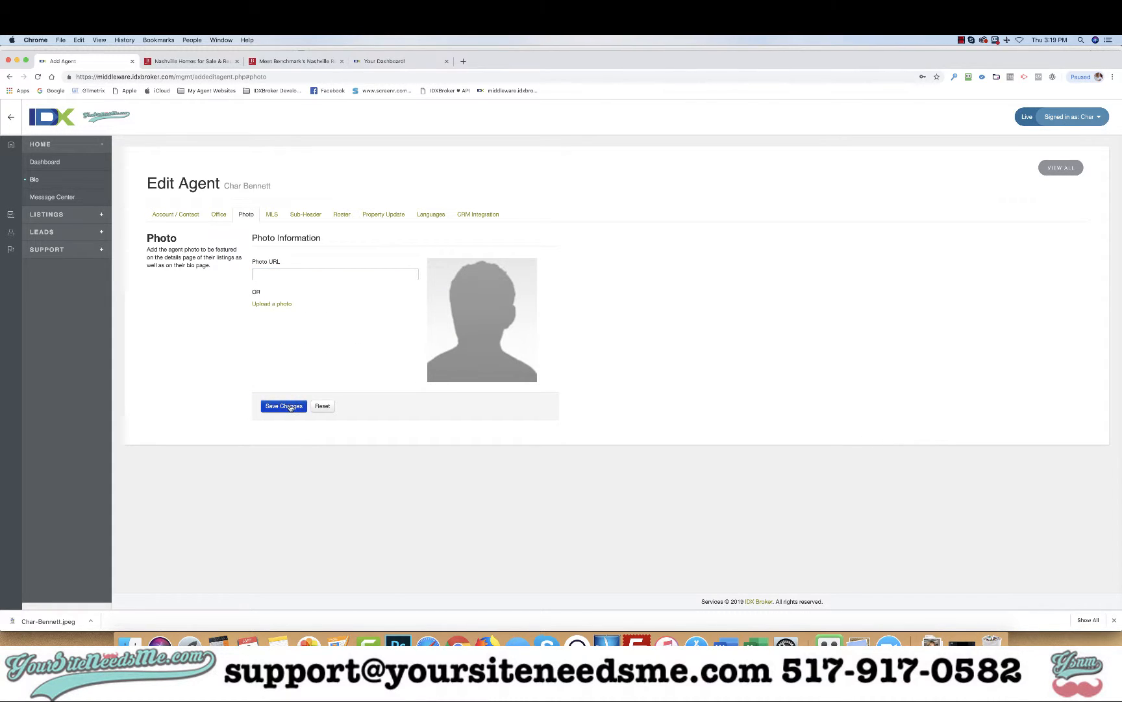
{"action": "left_click", "coordinate": [284, 406]}
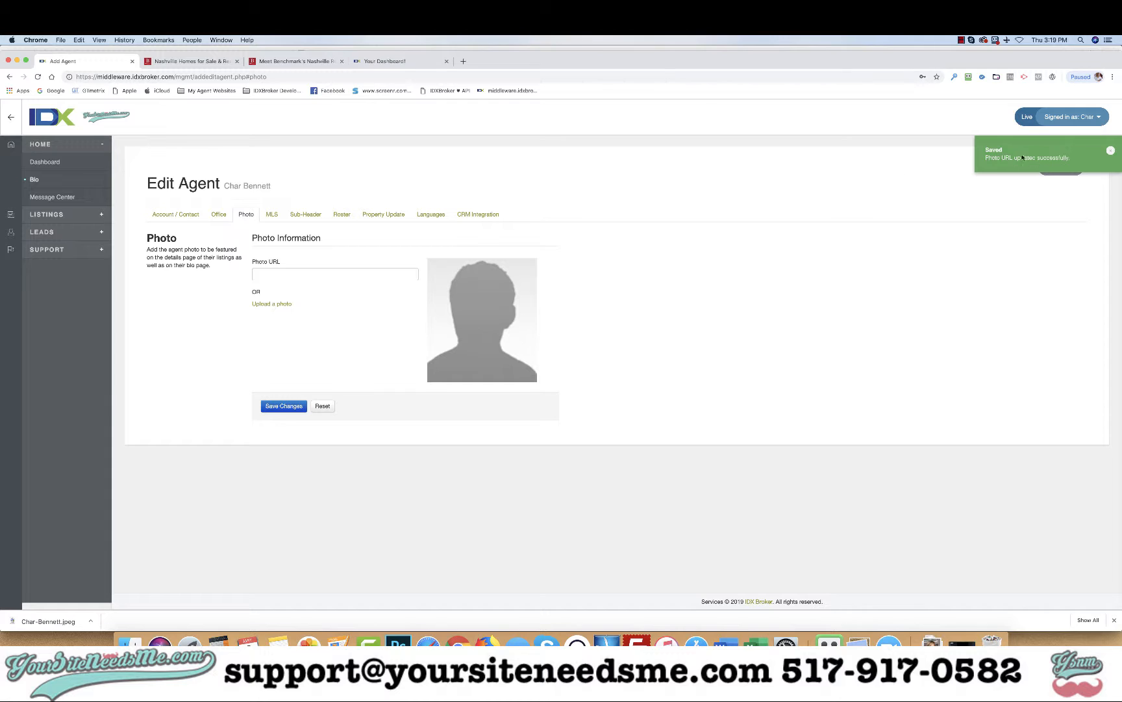
{"action": "left_click", "coordinate": [269, 304]}
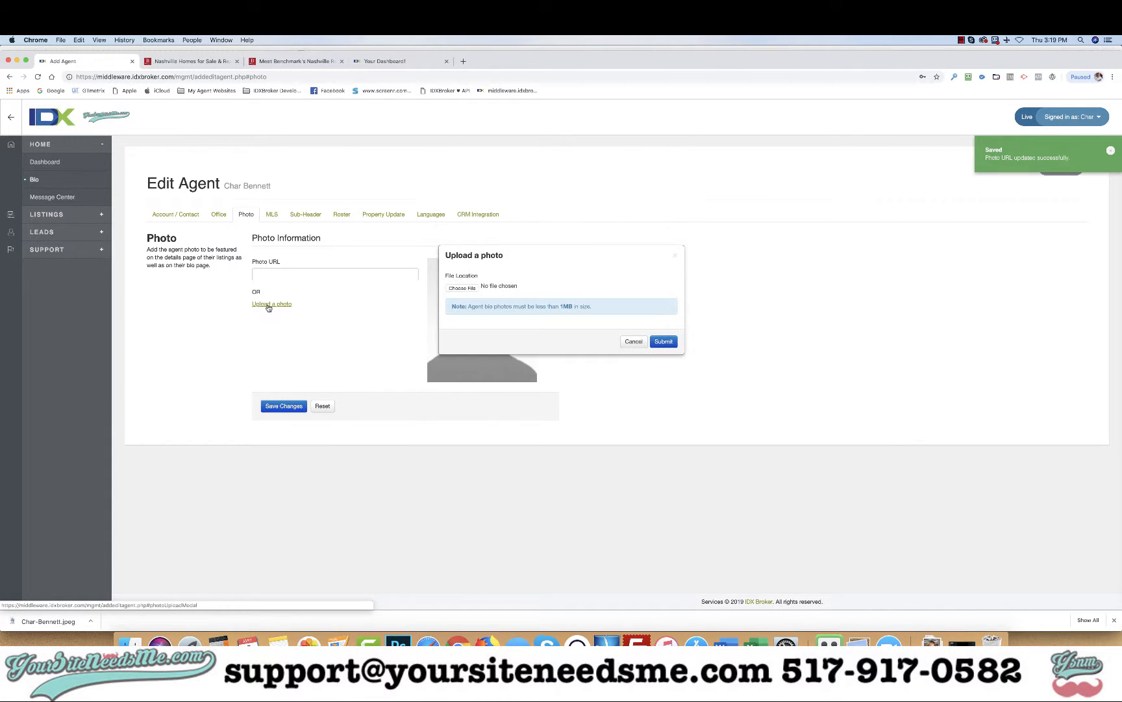
{"action": "left_click", "coordinate": [463, 288]}
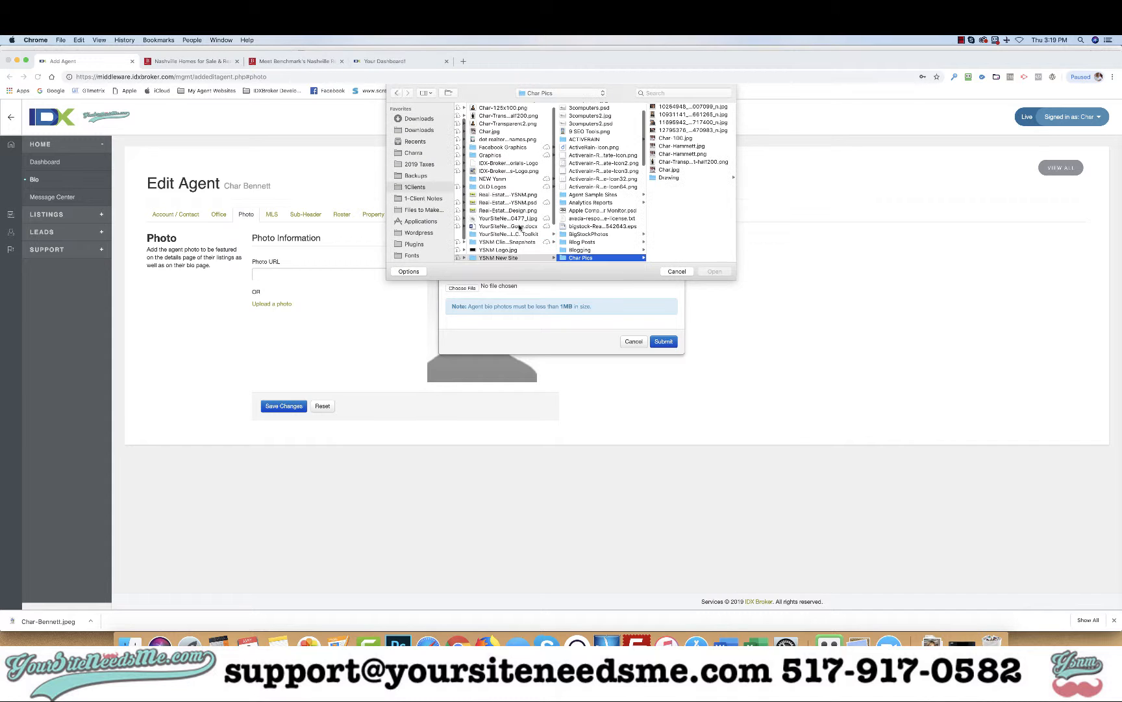
{"action": "left_click", "coordinate": [419, 119]}
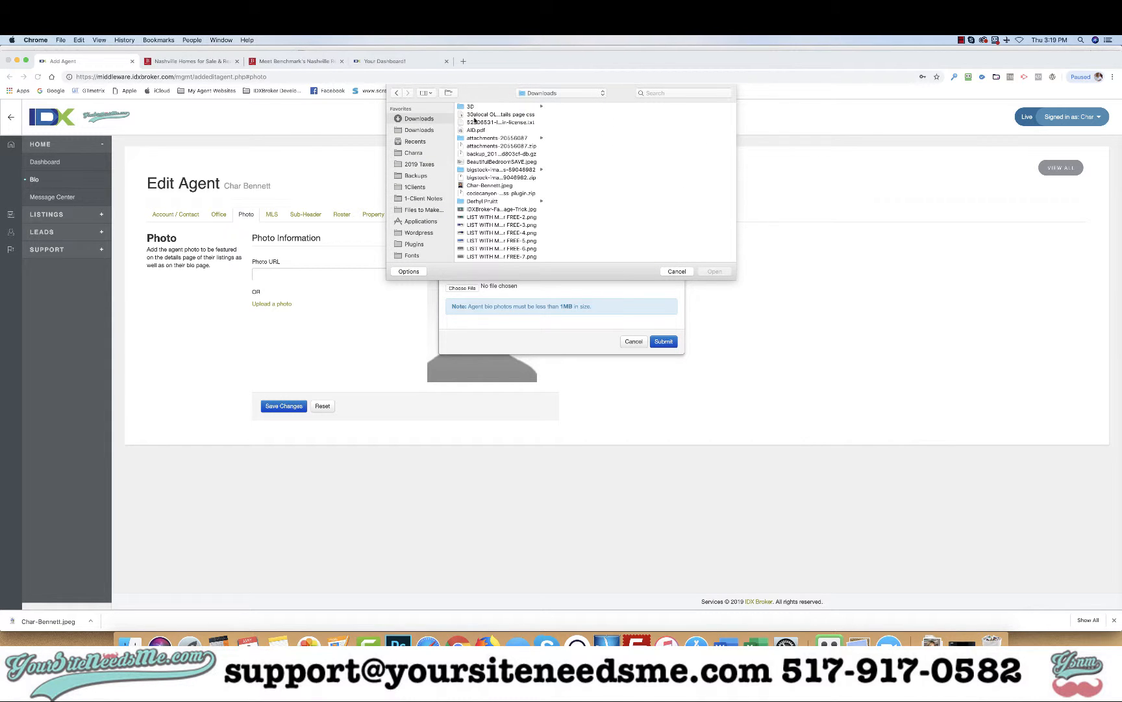
{"action": "double_click", "coordinate": [489, 185]}
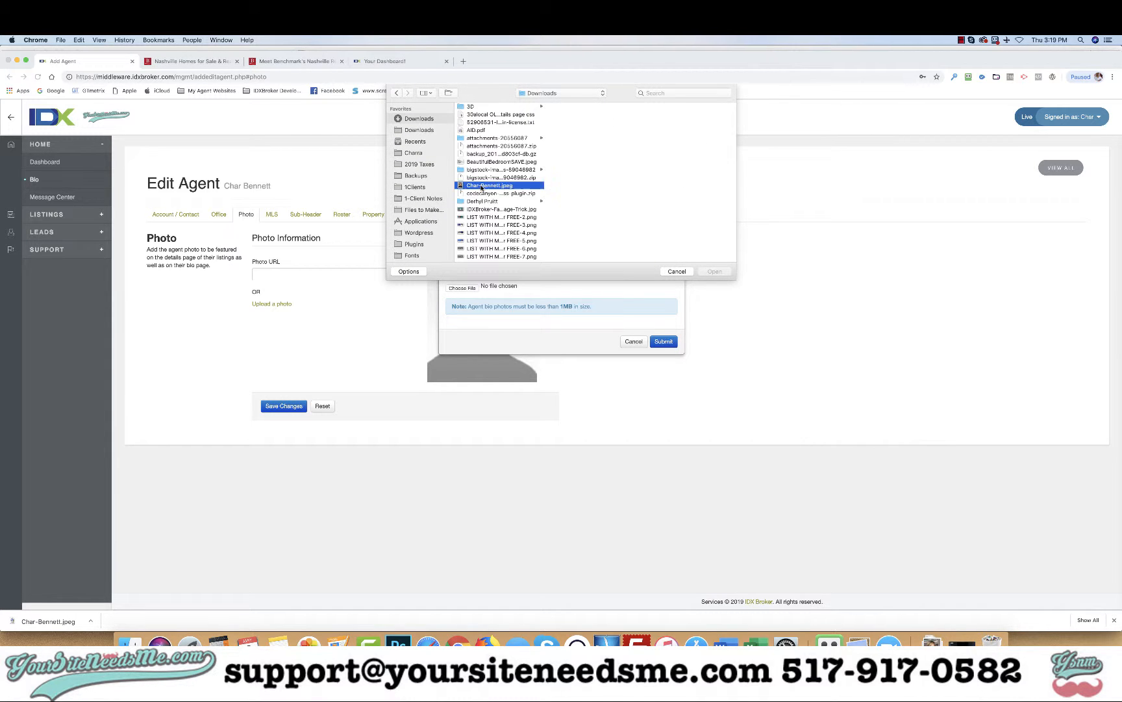
{"action": "left_click", "coordinate": [662, 342]}
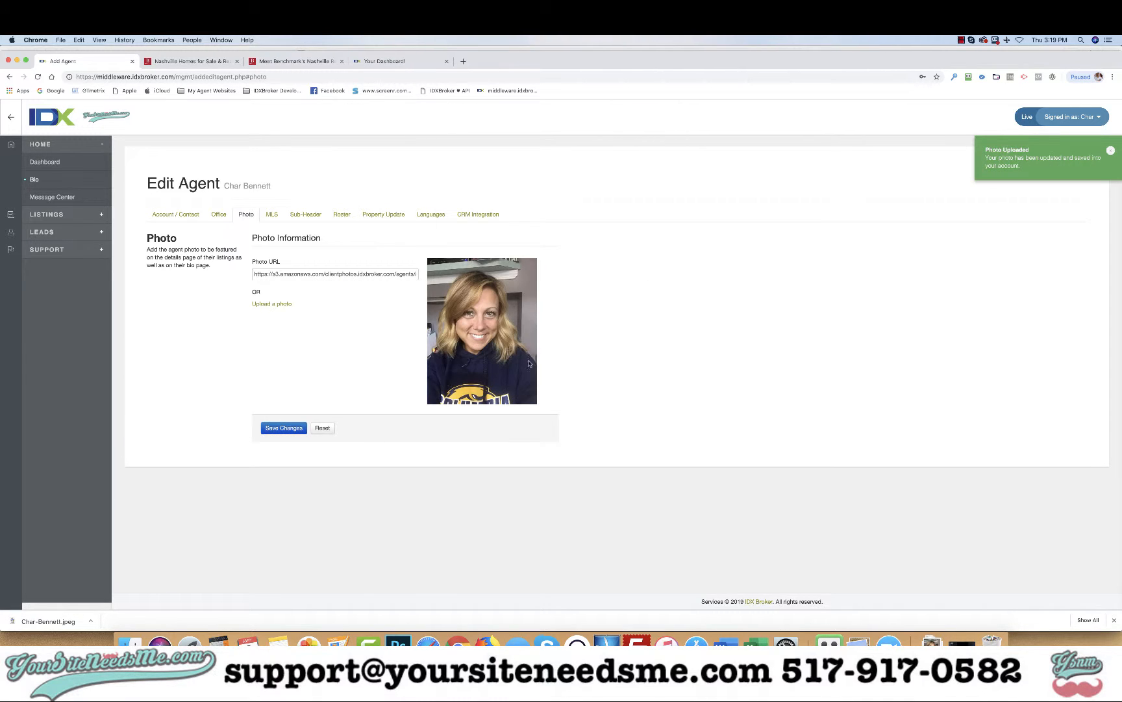
{"action": "left_click", "coordinate": [275, 429]}
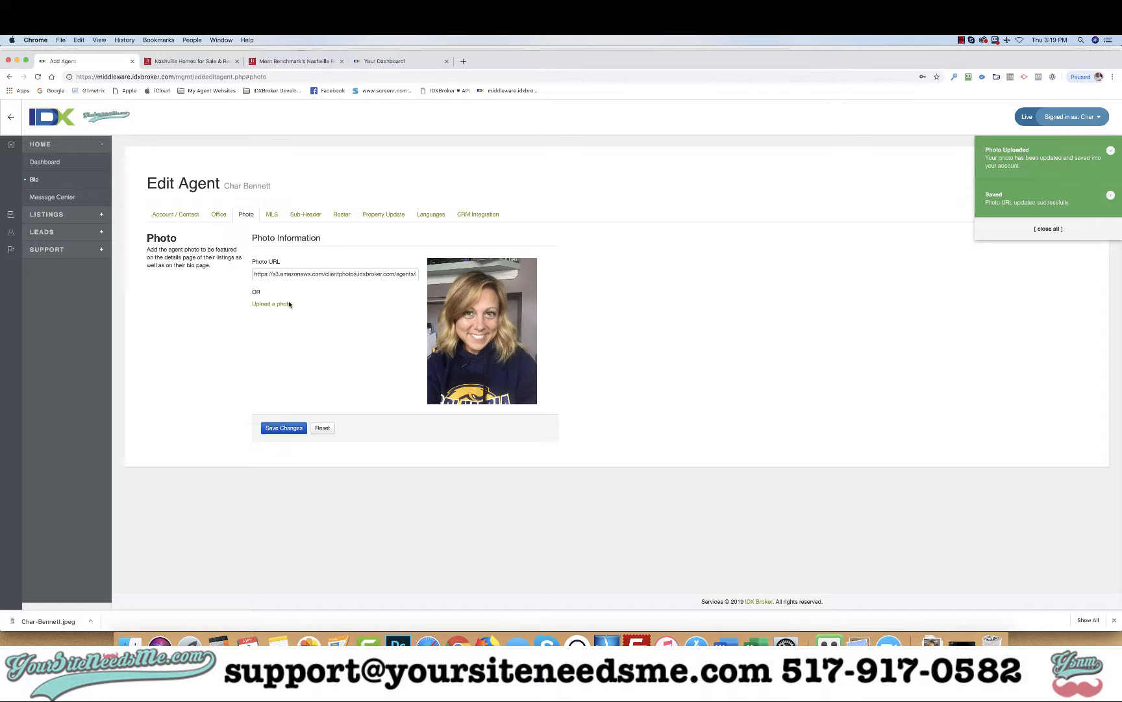
{"action": "left_click", "coordinate": [276, 63]}
{"action": "left_click", "coordinate": [269, 77]}
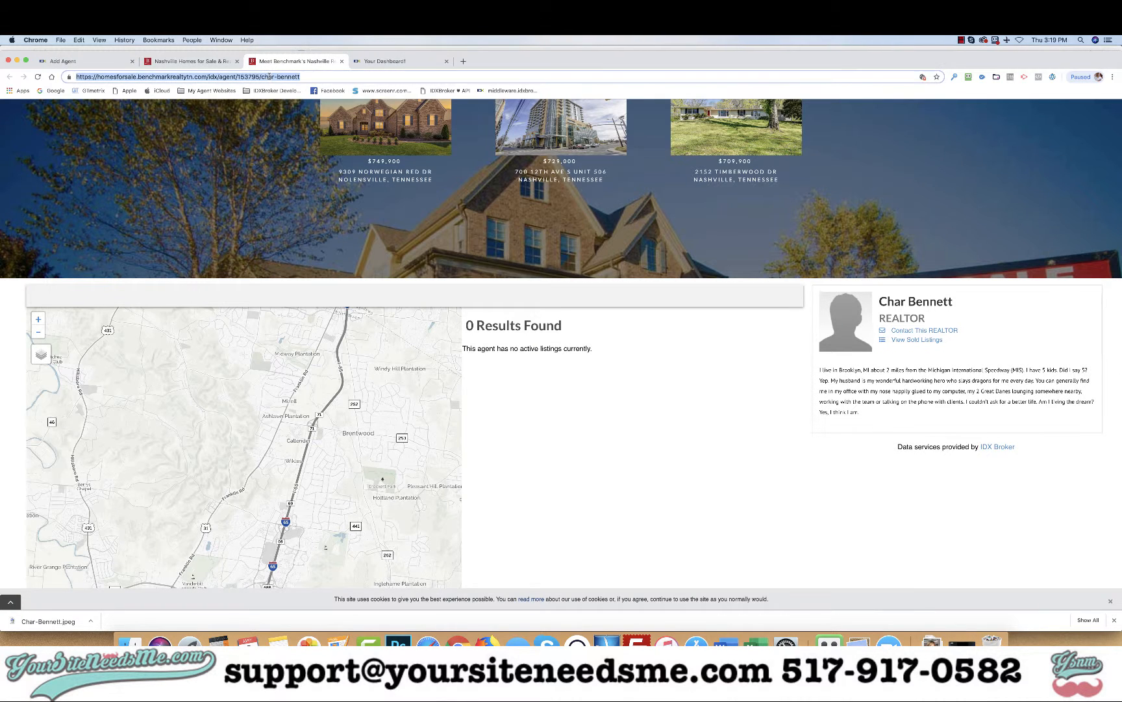
{"action": "key", "text": "Return"}
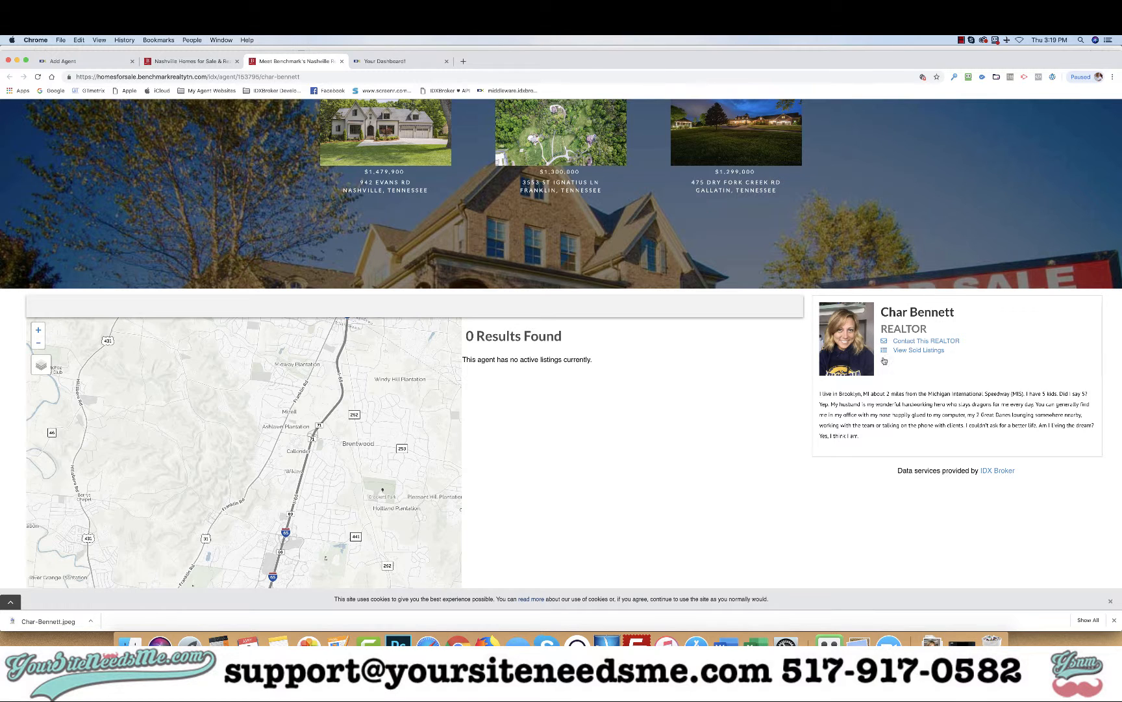
{"action": "left_click", "coordinate": [63, 61]}
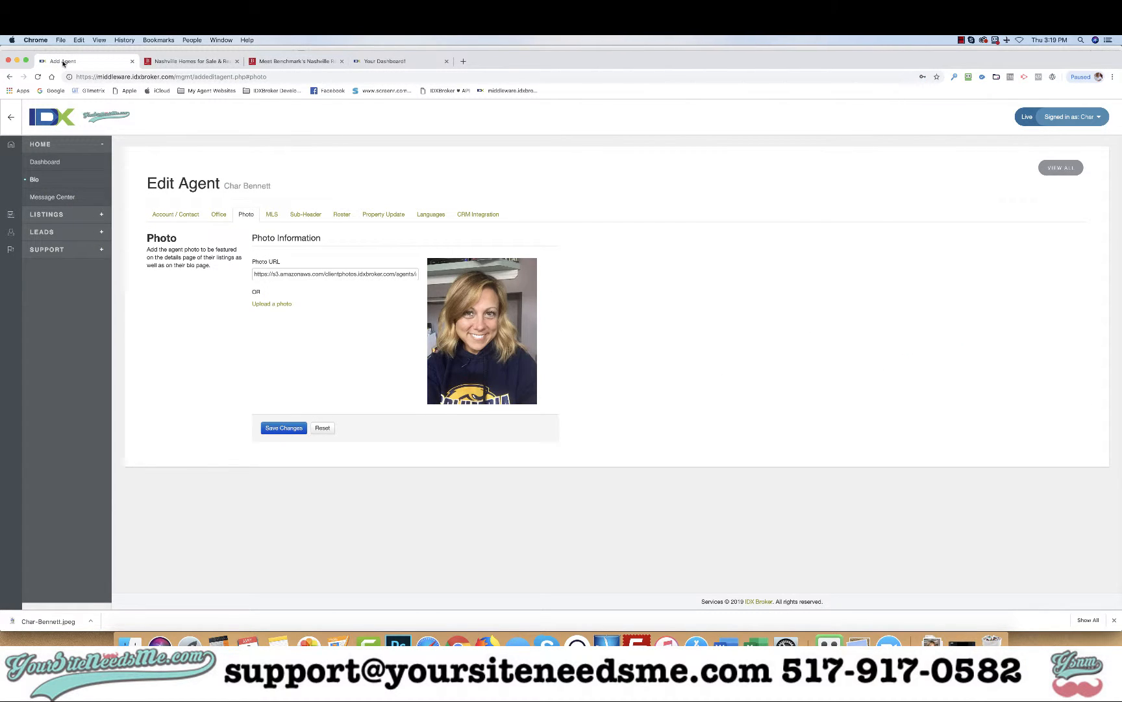
Step: Enlarge the bio editor, select the bio paragraph, and apply Cleanup messy code
{"action": "left_click", "coordinate": [175, 216]}
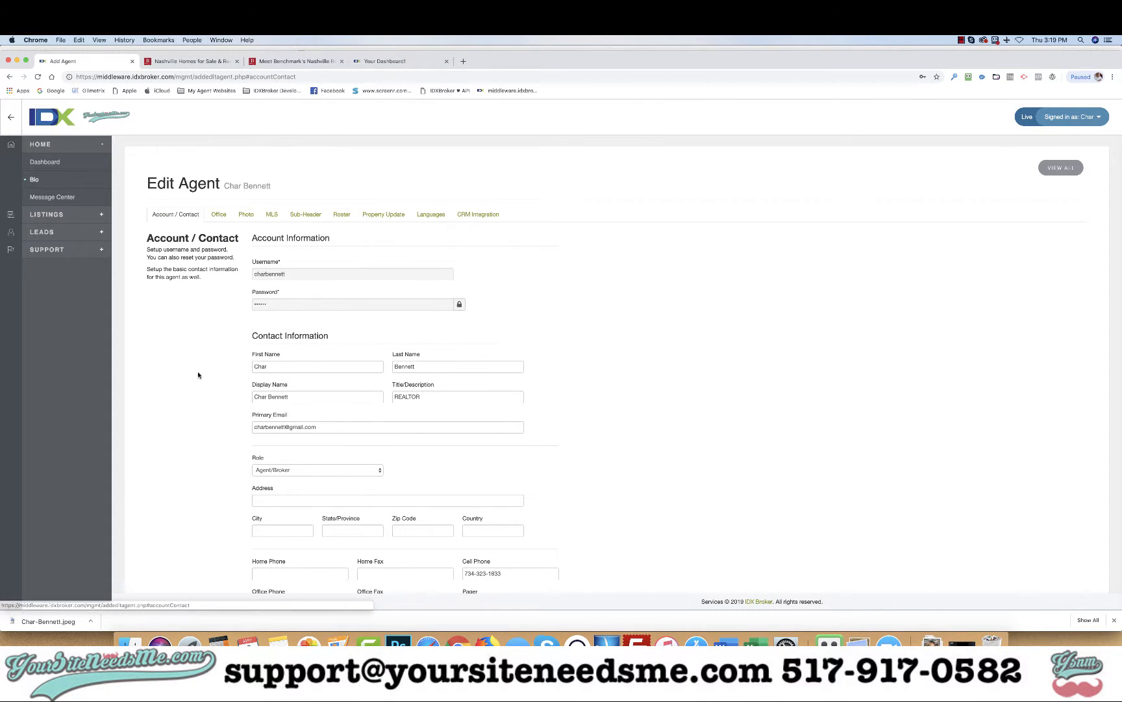
{"action": "scroll", "coordinate": [198, 375], "scroll_direction": "down", "scroll_amount": 10}
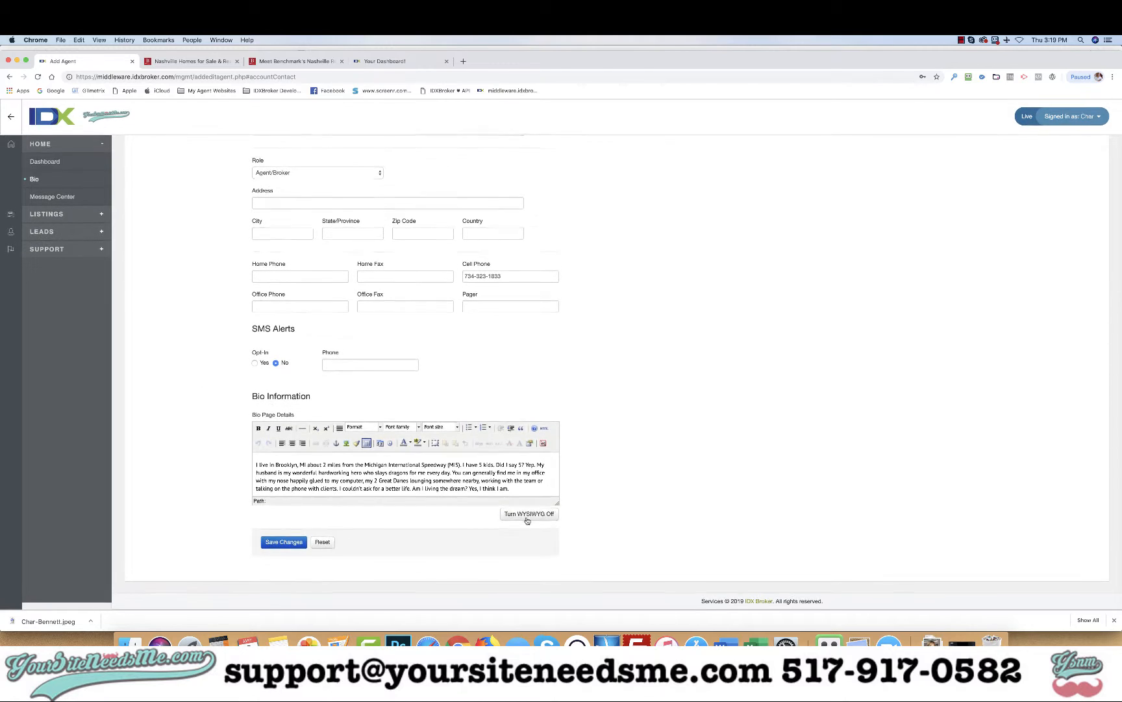
{"action": "left_click_drag", "start_coordinate": [557, 501], "coordinate": [569, 557]}
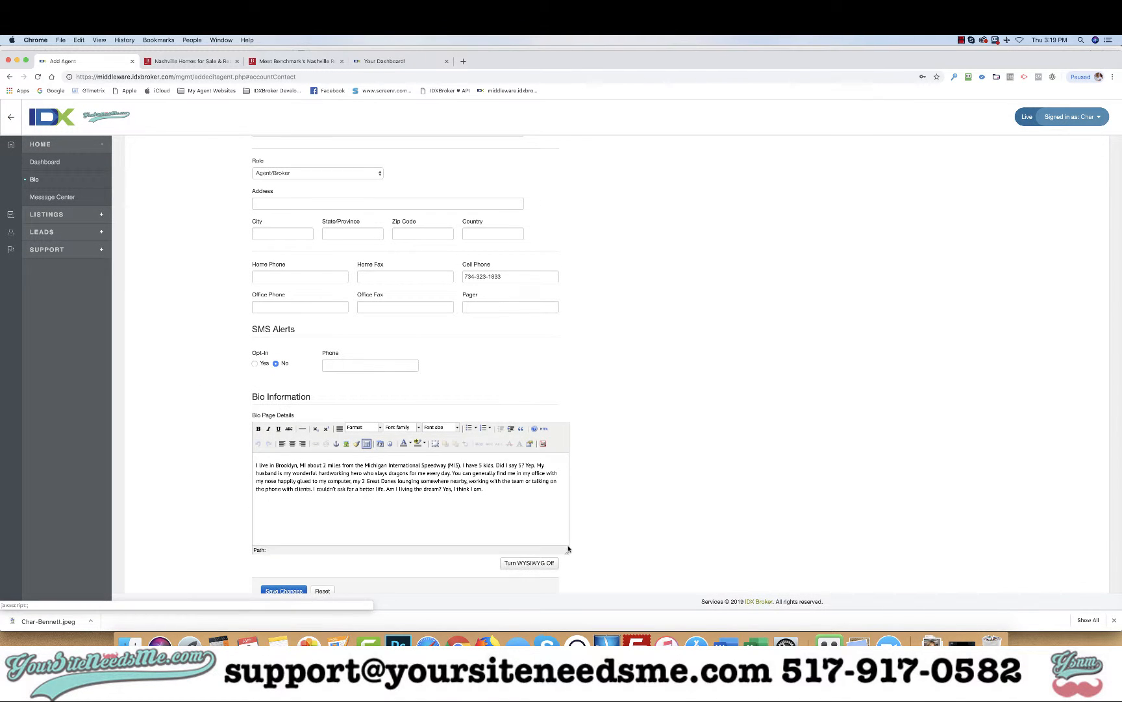
{"action": "scroll", "coordinate": [572, 520], "scroll_direction": "down", "scroll_amount": 2}
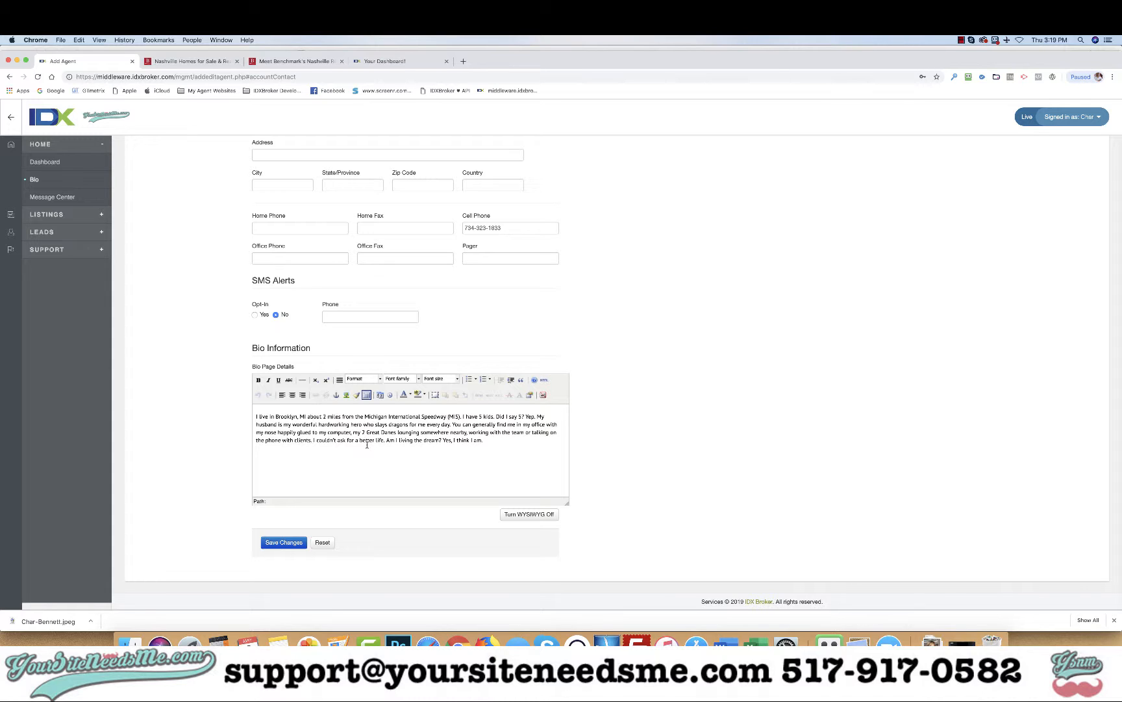
{"action": "left_click", "coordinate": [367, 444]}
{"action": "left_click_drag", "start_coordinate": [256, 417], "coordinate": [519, 441]}
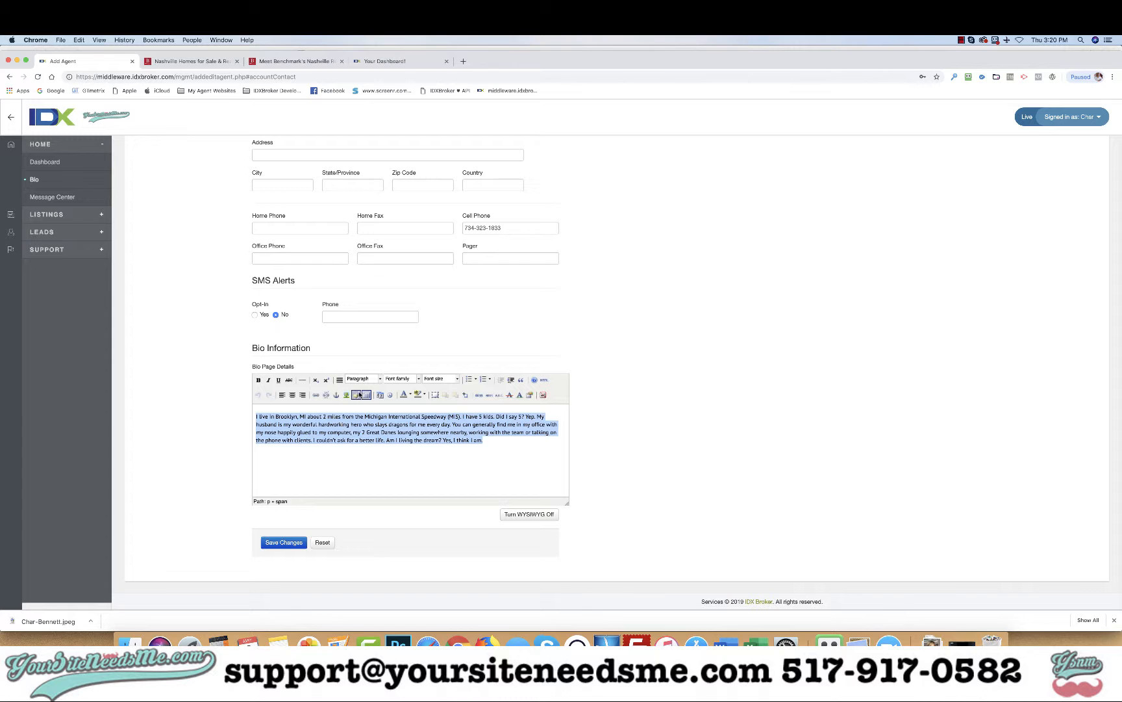
{"action": "scroll", "coordinate": [358, 397], "scroll_direction": "up", "scroll_amount": 10}
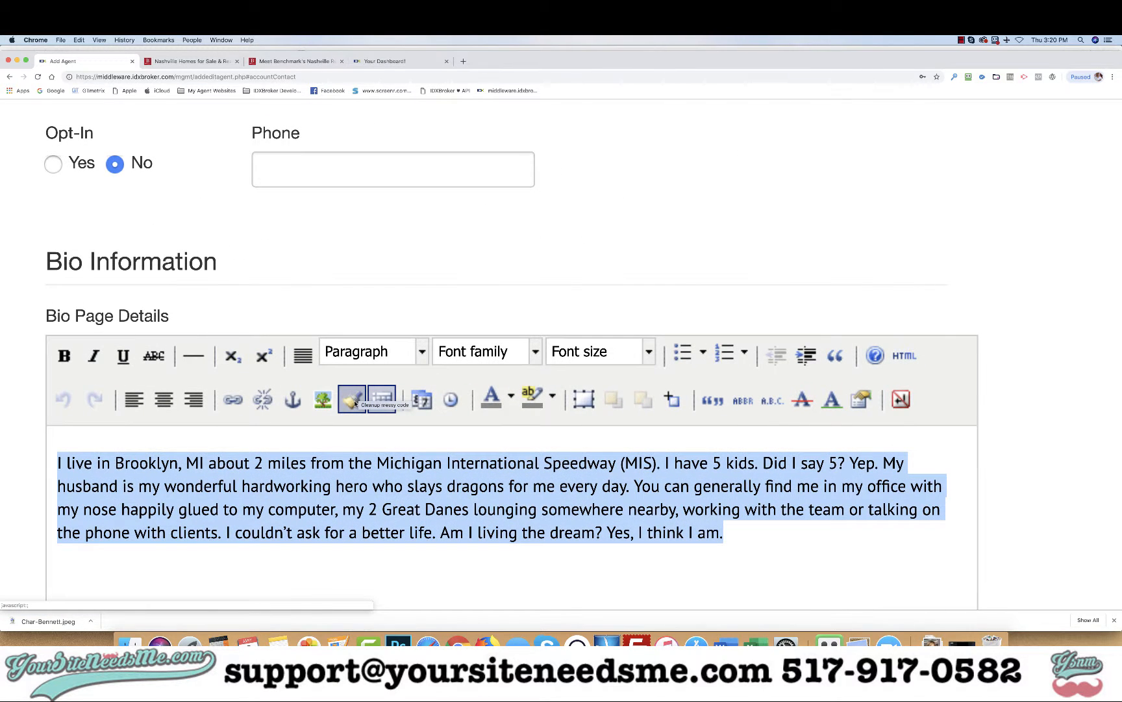
{"action": "left_click", "coordinate": [354, 402]}
Step: Add the line 'Click here to visit my Facebook page' below the bio and select 'Facebook page'
{"action": "scroll", "coordinate": [388, 484], "scroll_direction": "down", "scroll_amount": 10}
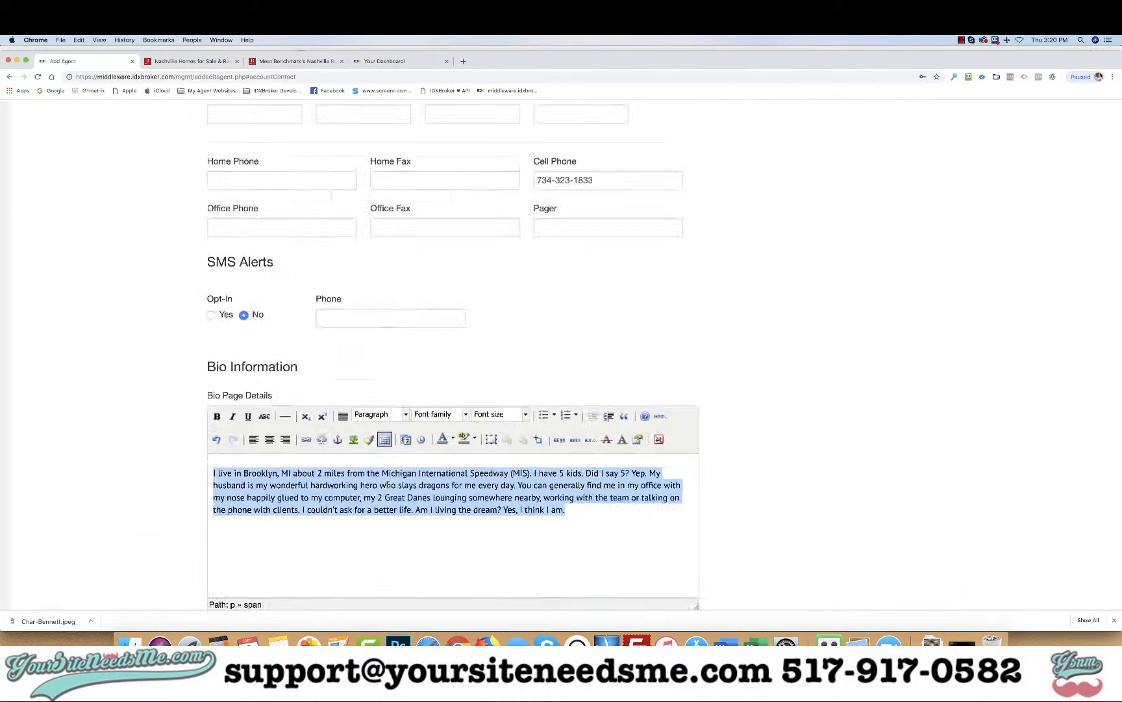
{"action": "left_click", "coordinate": [432, 449]}
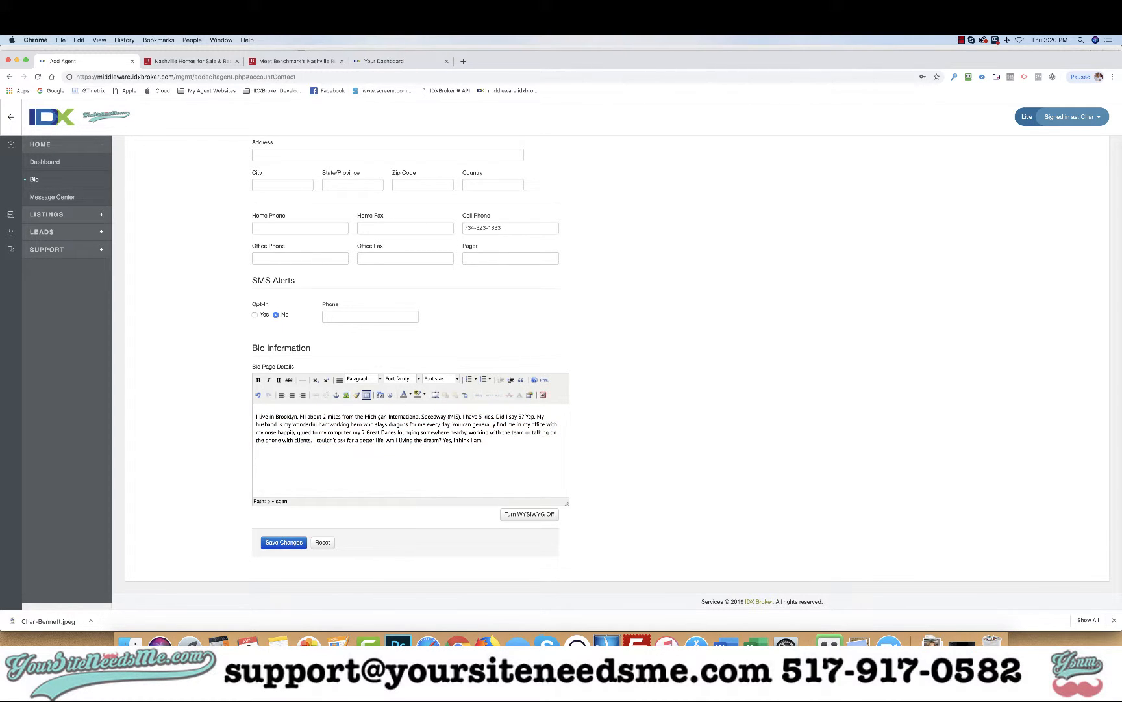
{"action": "type", "text": "Click here to visit my Facebook page"}
{"action": "key", "text": "shift+Left"}
{"action": "key", "text": "shift+Left"}
{"action": "key", "text": "shift+Left"}
{"action": "key", "text": "shift+Left"}
{"action": "key", "text": "shift+Left"}
{"action": "key", "text": "shift+Left"}
{"action": "key", "text": "shift+Left"}
{"action": "key", "text": "shift+Left"}
{"action": "key", "text": "shift+Left"}
{"action": "key", "text": "shift+Left"}
{"action": "key", "text": "shift+Left"}
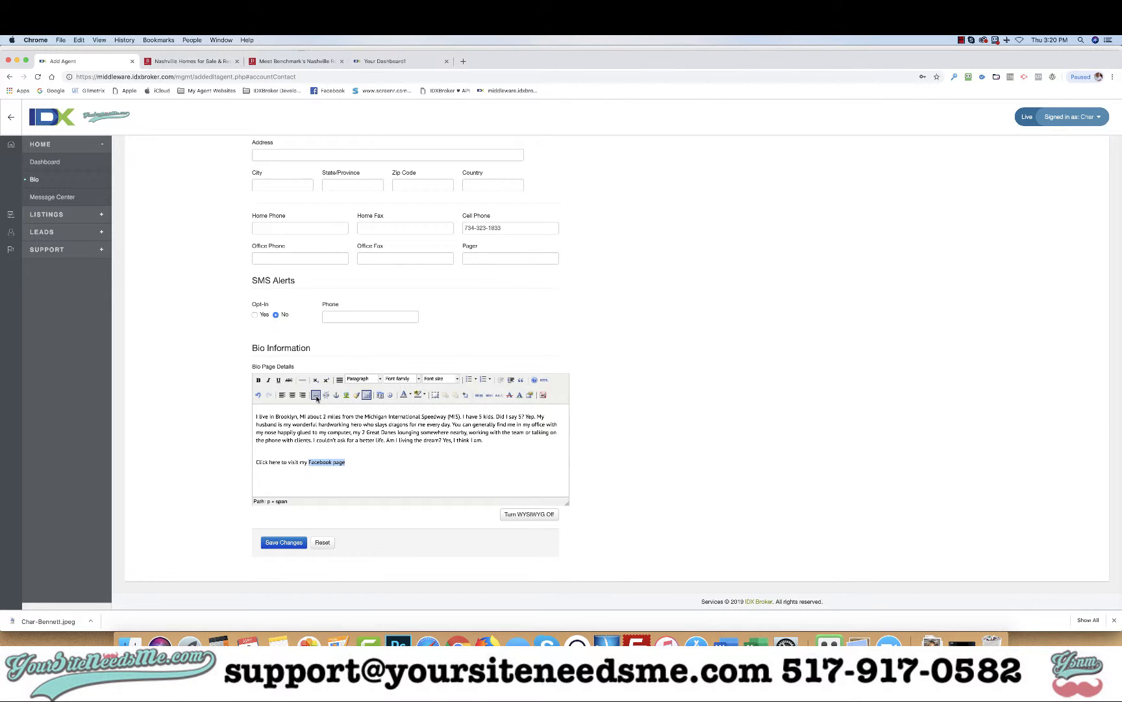
{"action": "scroll", "coordinate": [316, 397], "scroll_direction": "up", "scroll_amount": 5}
{"action": "scroll", "coordinate": [316, 397], "scroll_direction": "down", "scroll_amount": 5}
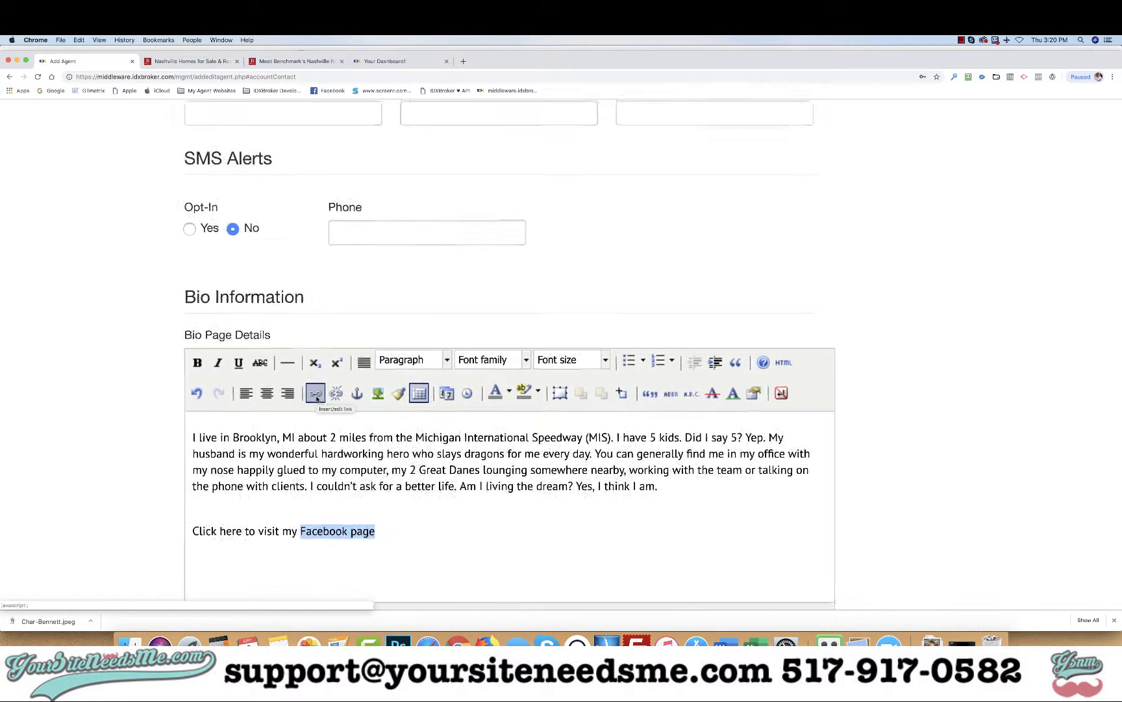
Step: Link 'Facebook page' to the agent's Facebook profile URL, opening in a new window (_blank)
{"action": "left_click", "coordinate": [316, 397]}
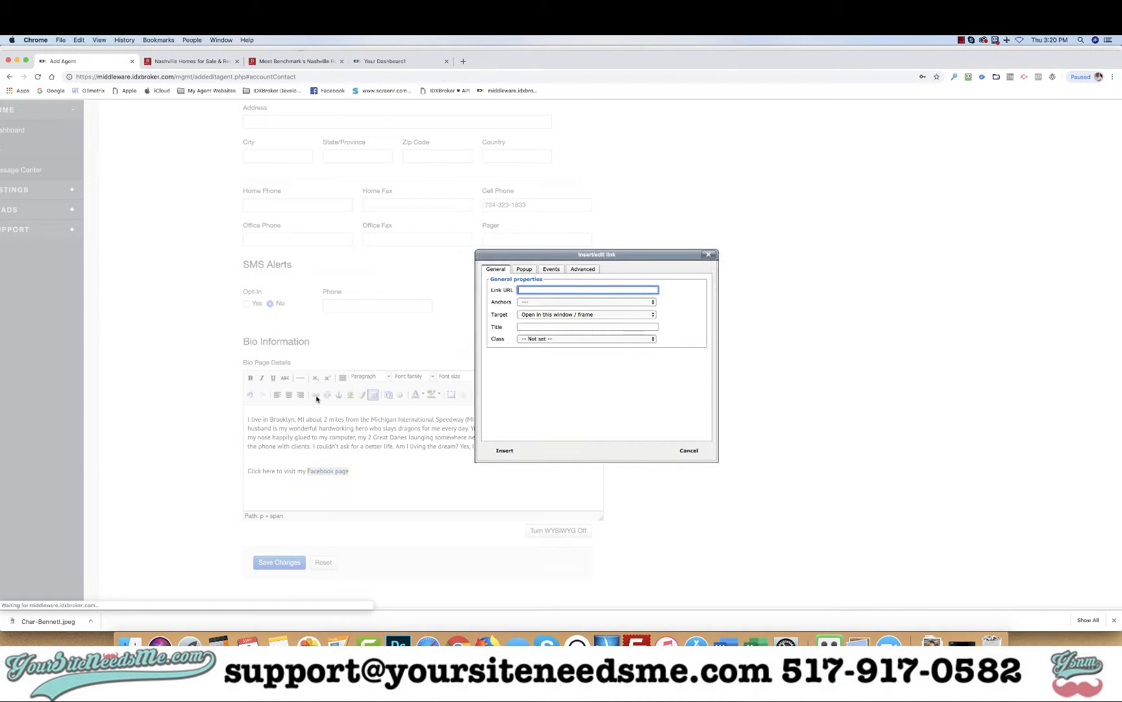
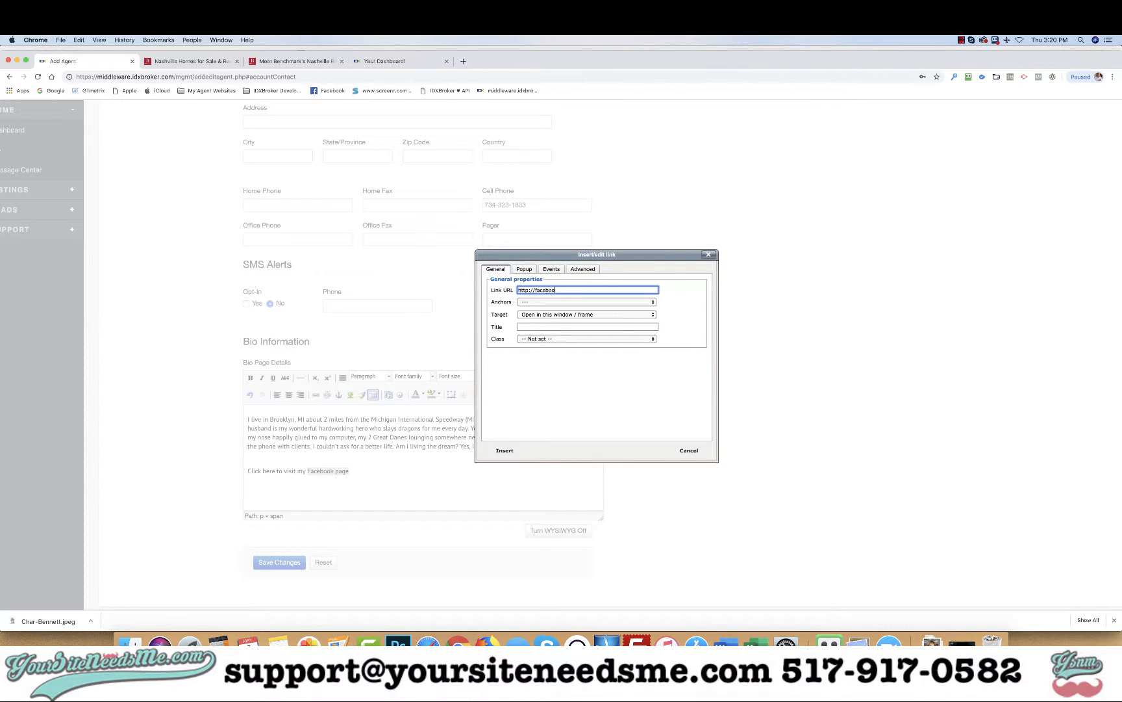
{"action": "left_click", "coordinate": [552, 317]}
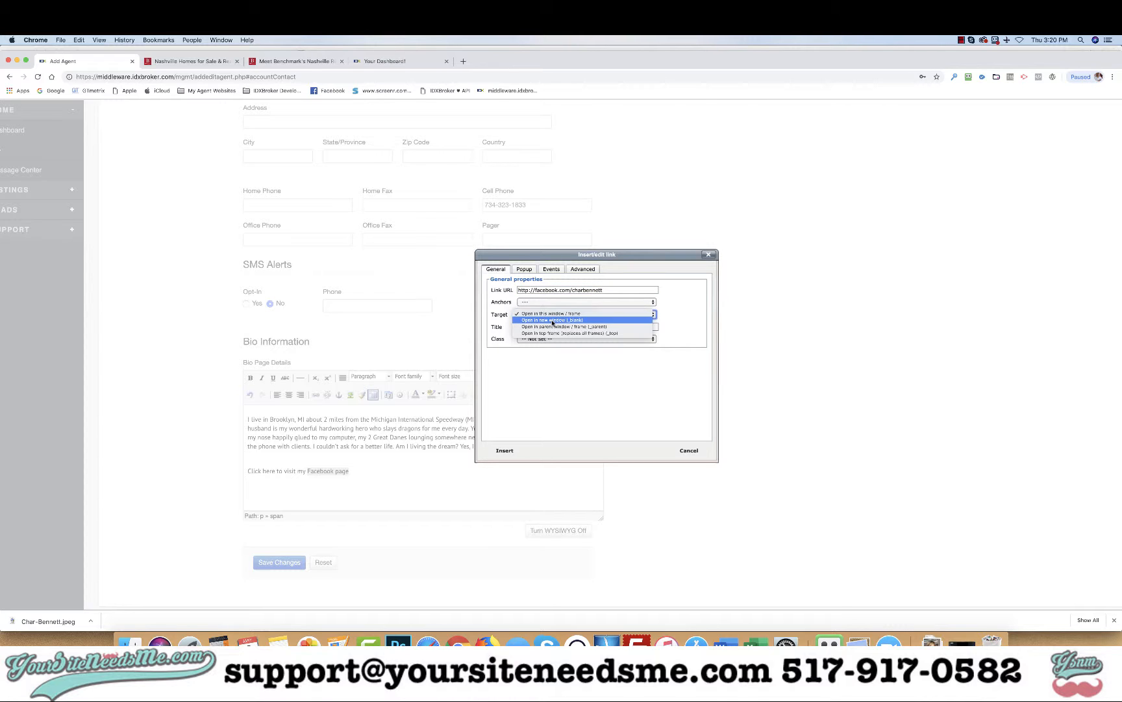
{"action": "left_click", "coordinate": [552, 320]}
{"action": "left_click", "coordinate": [504, 450]}
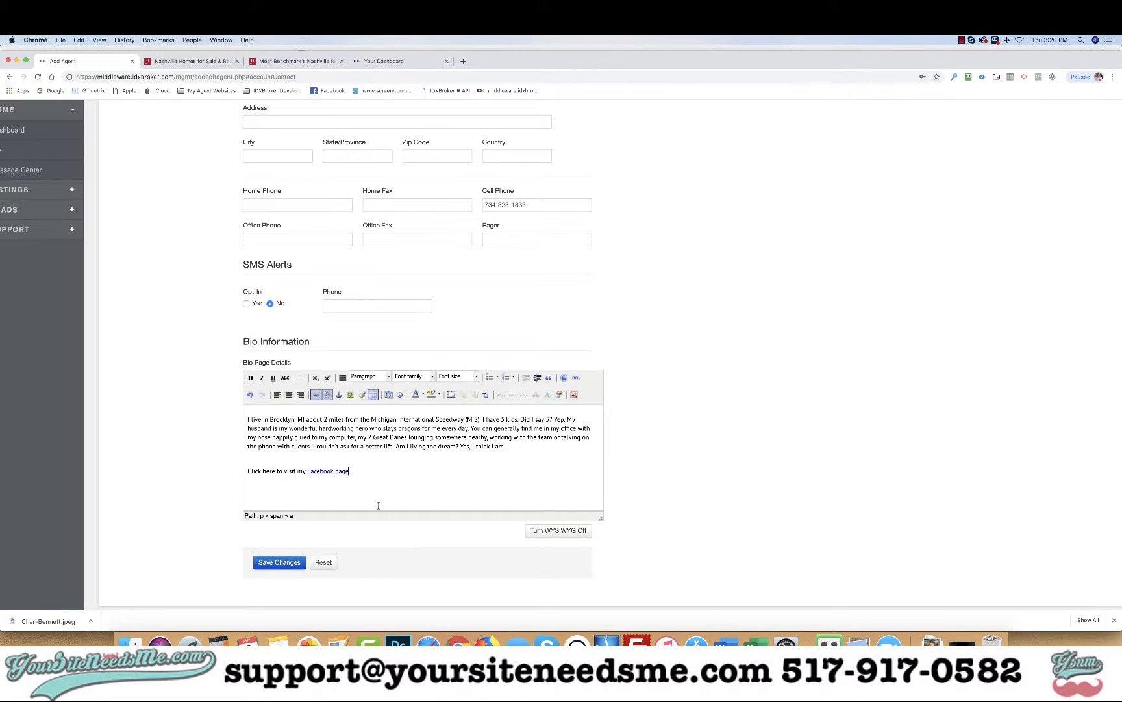
{"action": "left_click", "coordinate": [405, 470]}
Step: Save the bio, reload the public agent page to confirm the Facebook line, then return to the form
{"action": "left_click", "coordinate": [279, 562]}
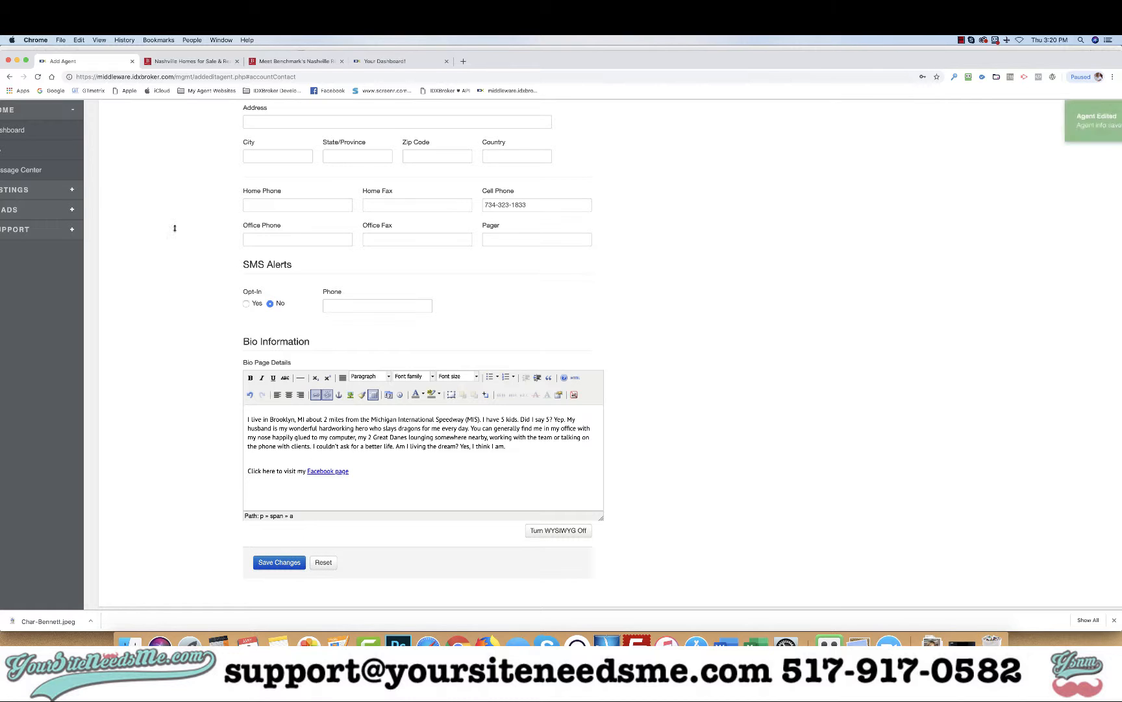
{"action": "left_click", "coordinate": [295, 61]}
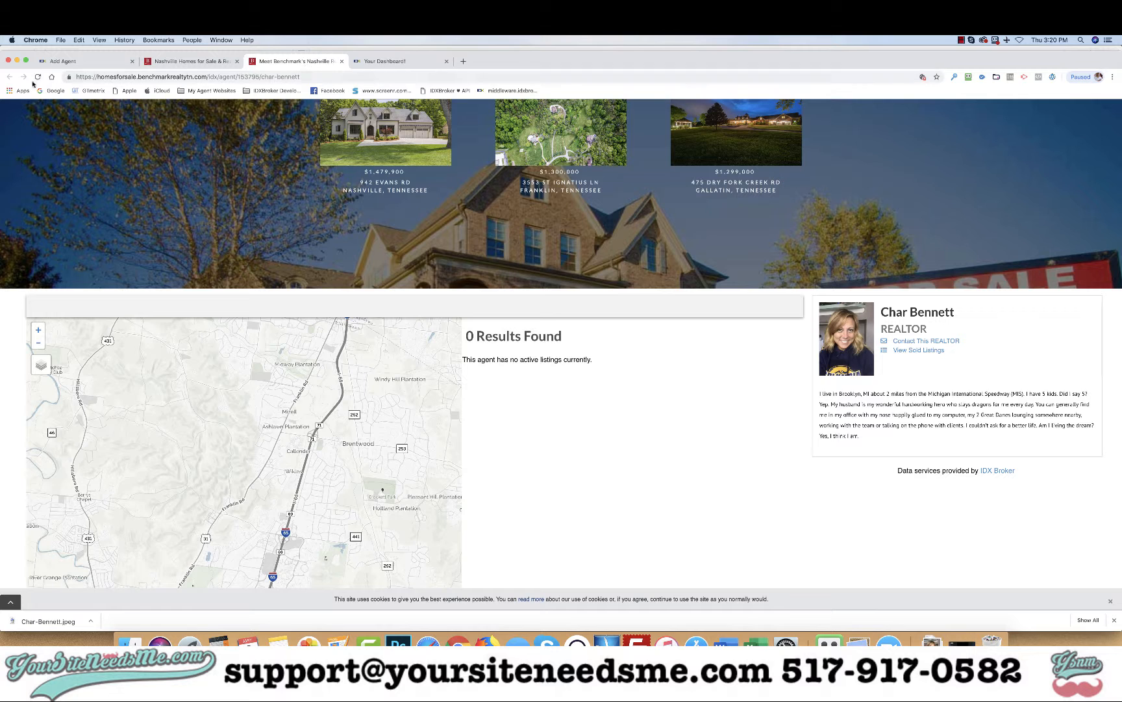
{"action": "left_click", "coordinate": [37, 78]}
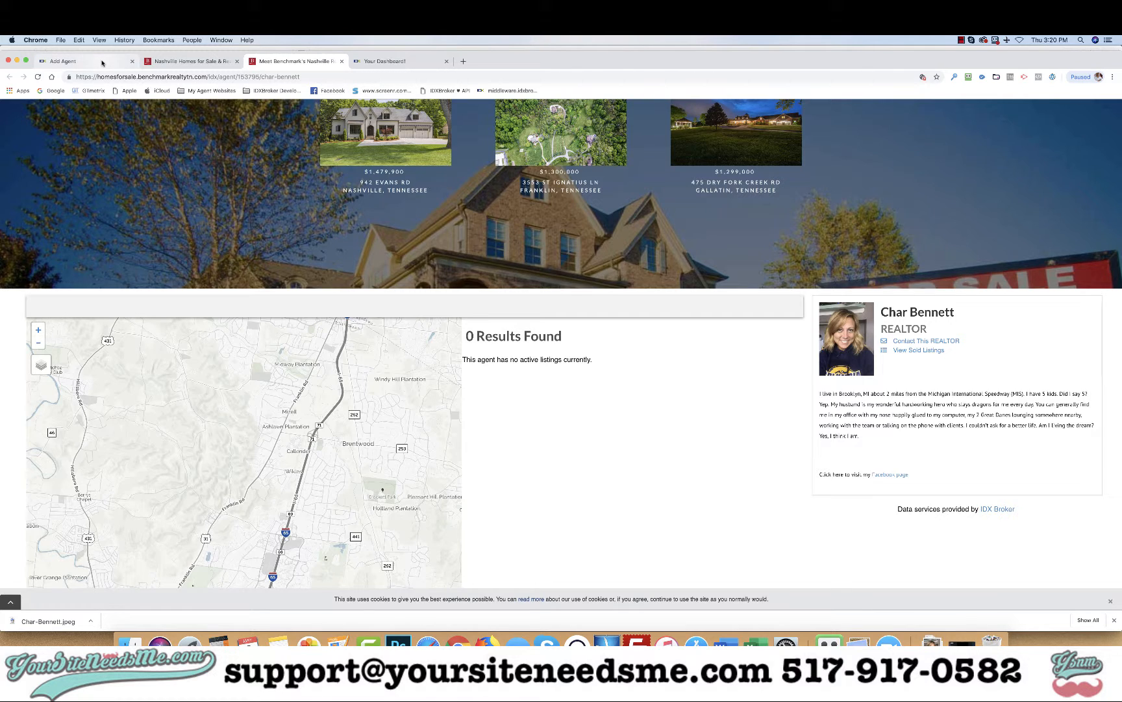
{"action": "left_click", "coordinate": [71, 61]}
{"action": "scroll", "coordinate": [500, 286], "scroll_direction": "up", "scroll_amount": 8}
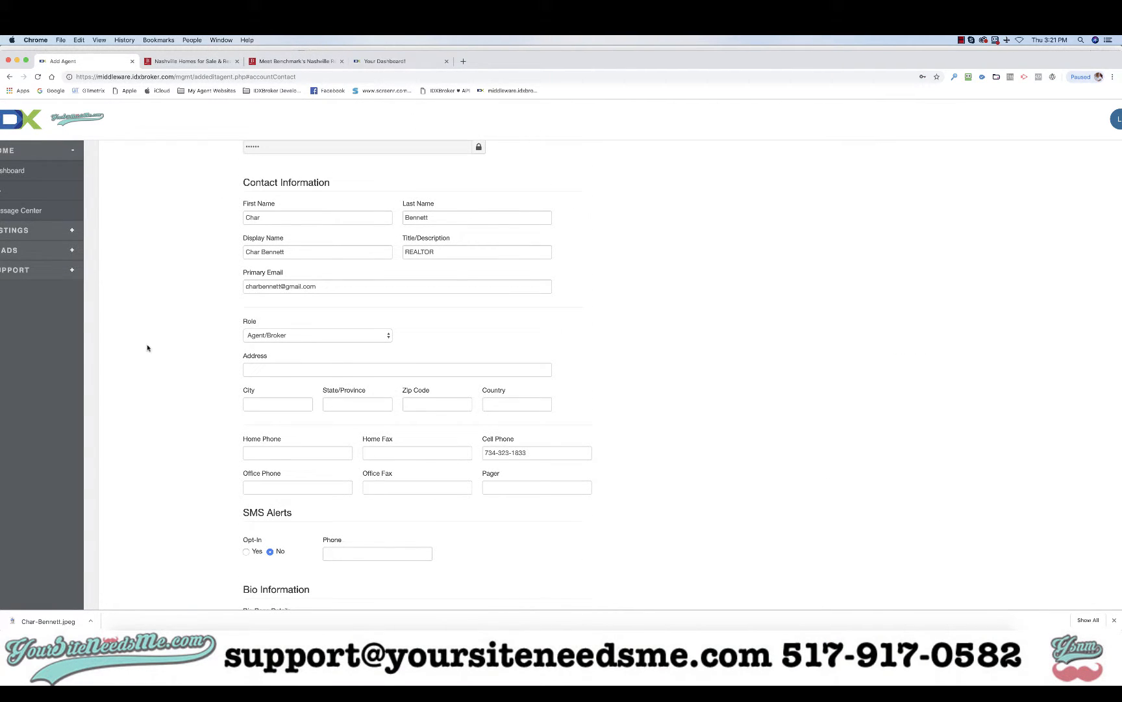
Step: Opt in to SMS alerts with the agent's cell number copied into the SMS Phone field, and save
{"action": "scroll", "coordinate": [532, 311], "scroll_direction": "down", "scroll_amount": 4}
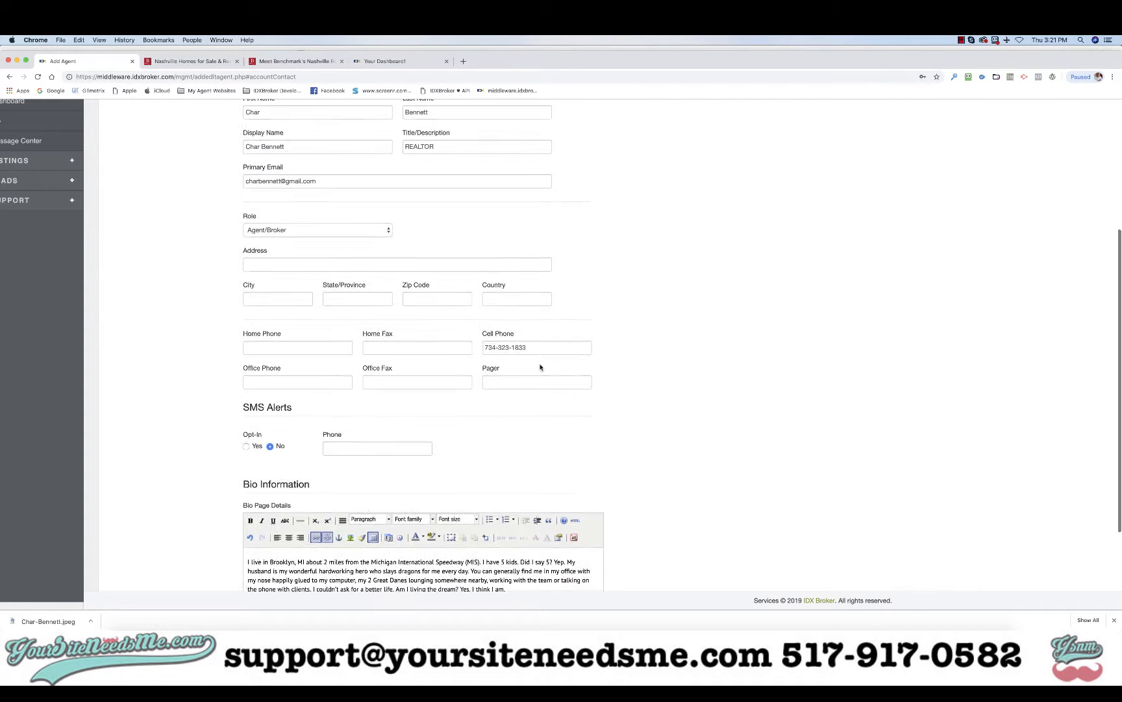
{"action": "triple_click", "coordinate": [533, 348]}
{"action": "key", "text": "super+c"}
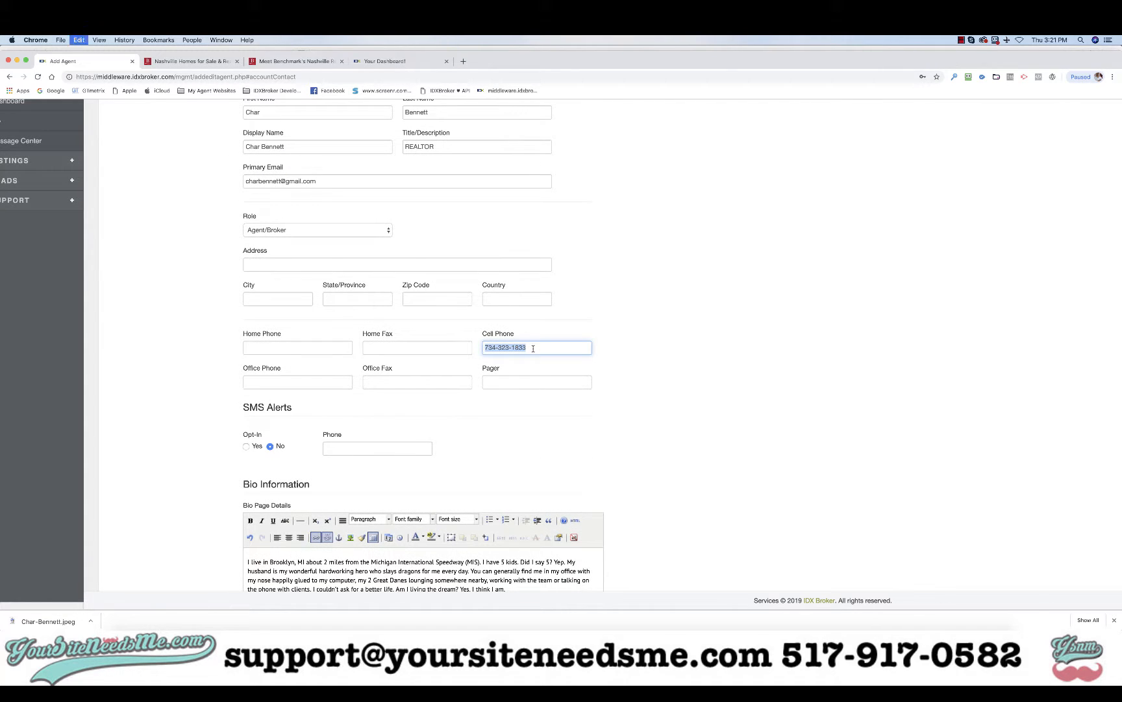
{"action": "left_click", "coordinate": [247, 447]}
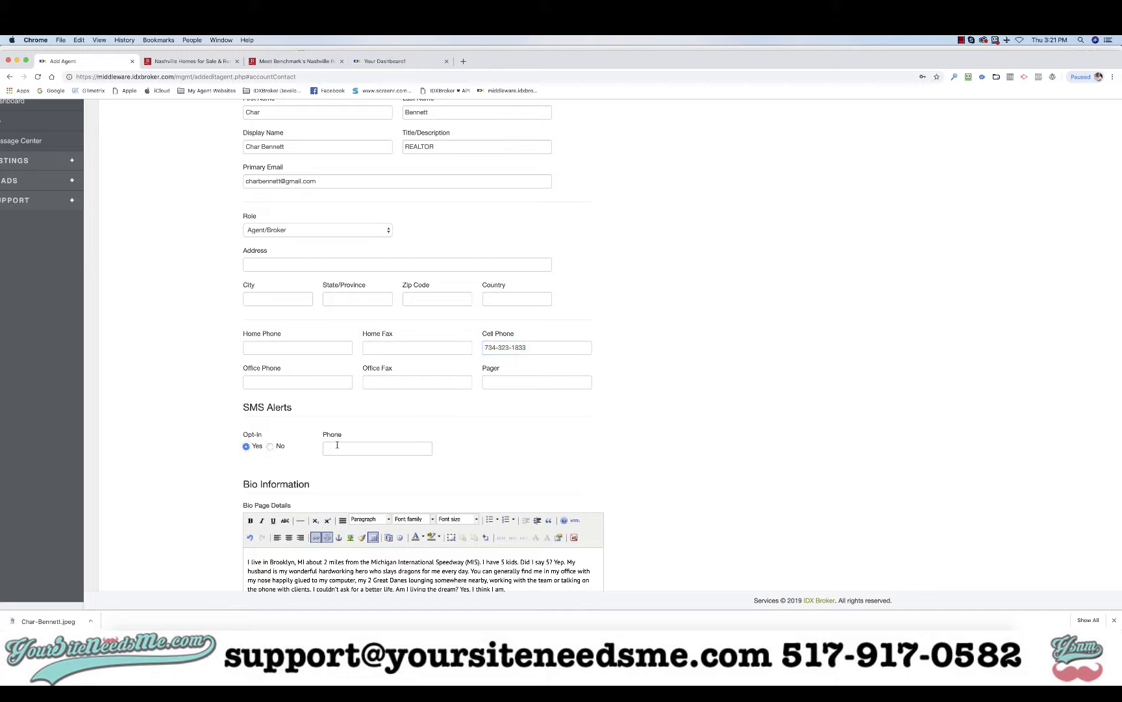
{"action": "left_click", "coordinate": [338, 446]}
{"action": "key", "text": "super+v"}
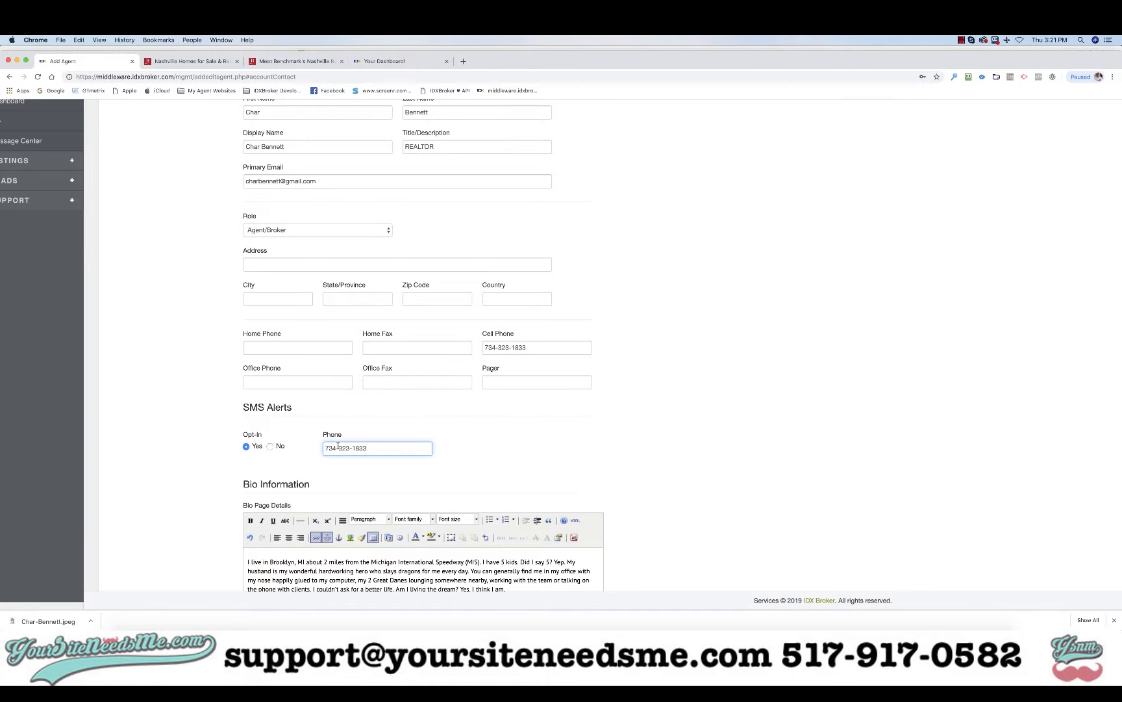
{"action": "scroll", "coordinate": [303, 453], "scroll_direction": "down", "scroll_amount": 5}
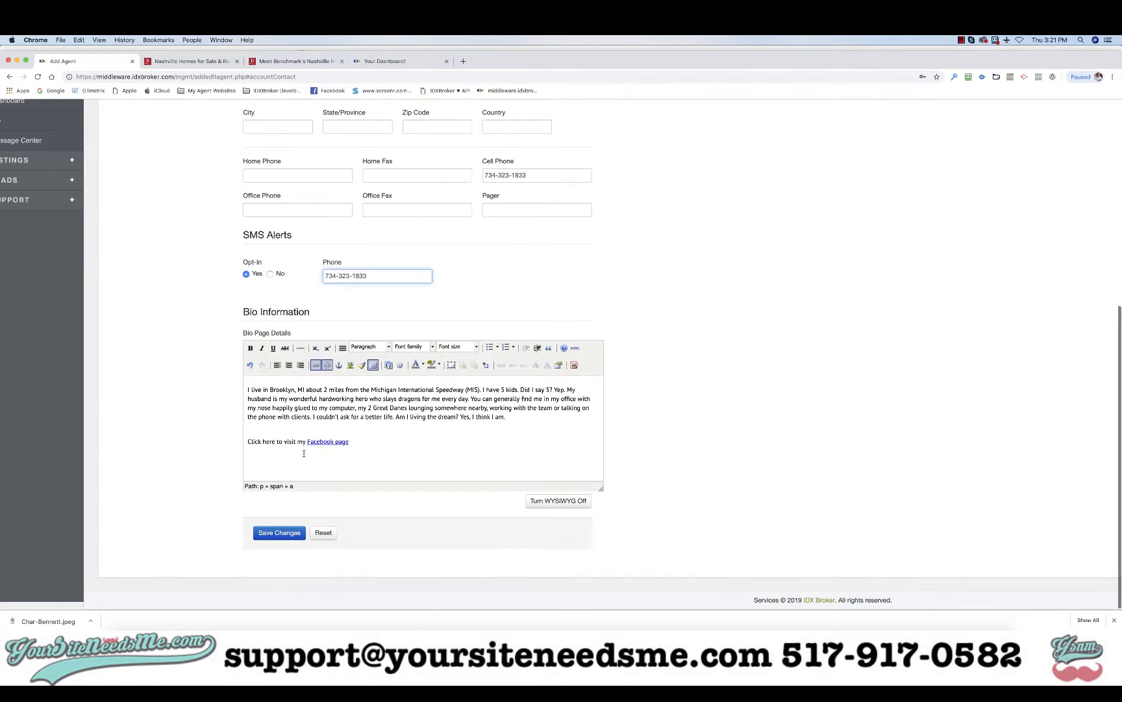
{"action": "left_click", "coordinate": [281, 532]}
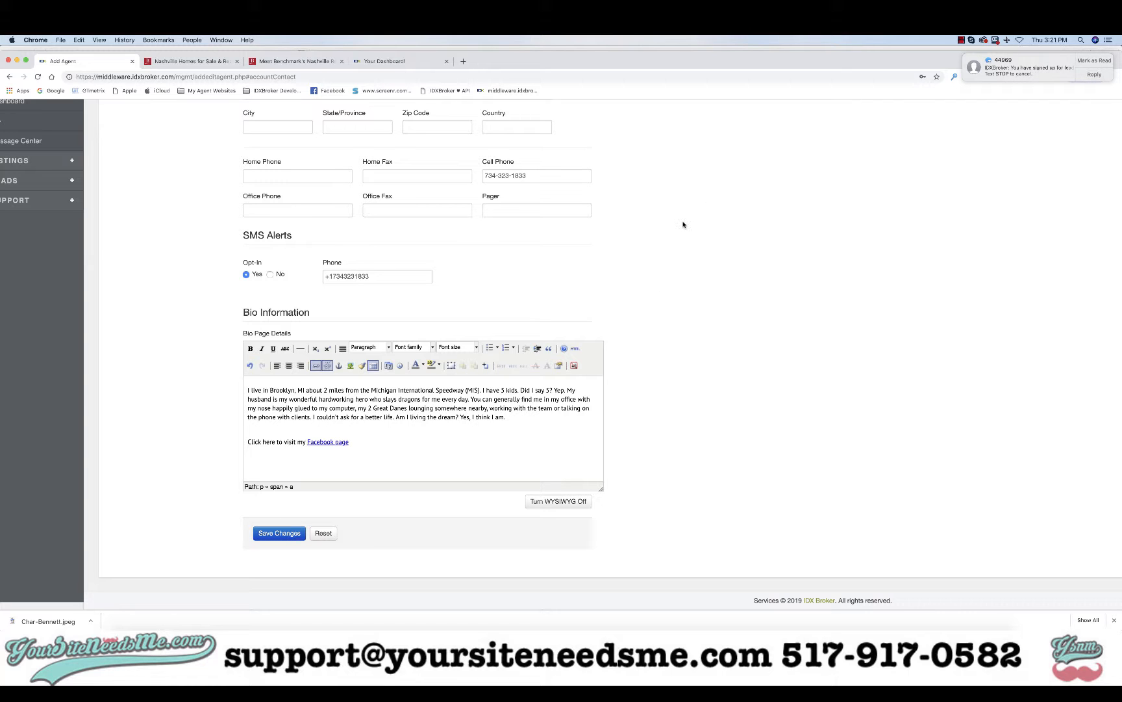
{"action": "scroll", "coordinate": [506, 235], "scroll_direction": "up", "scroll_amount": 6}
{"action": "scroll", "coordinate": [506, 235], "scroll_direction": "up", "scroll_amount": 2}
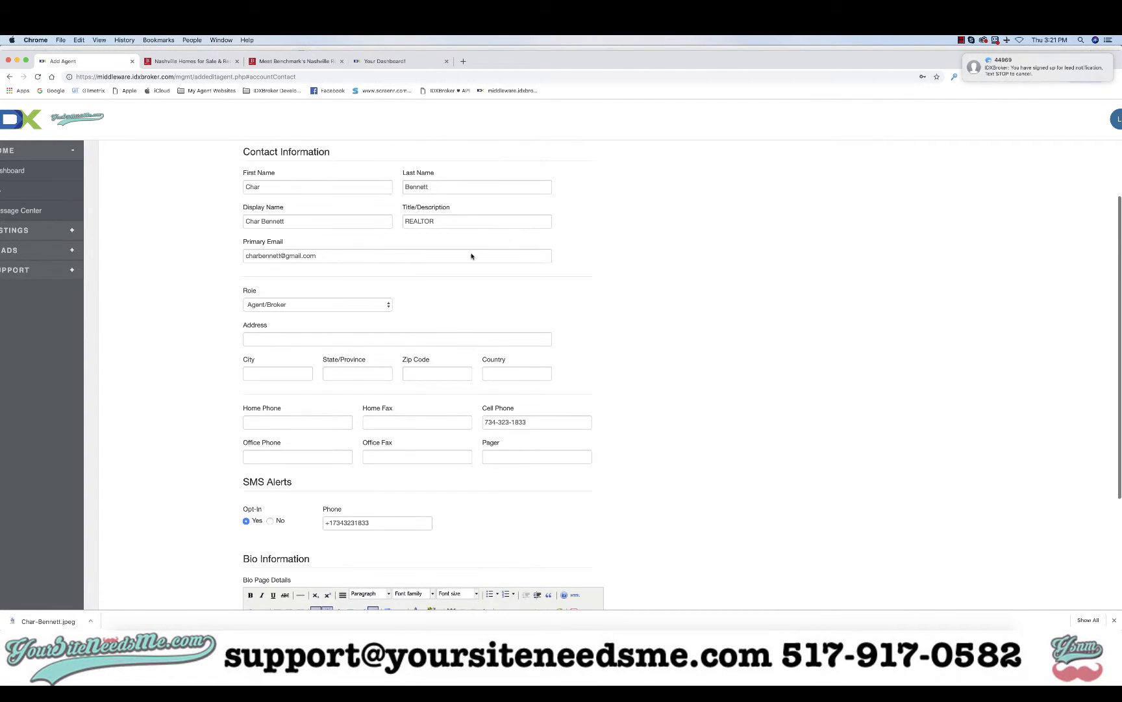
{"action": "left_click", "coordinate": [498, 422]}
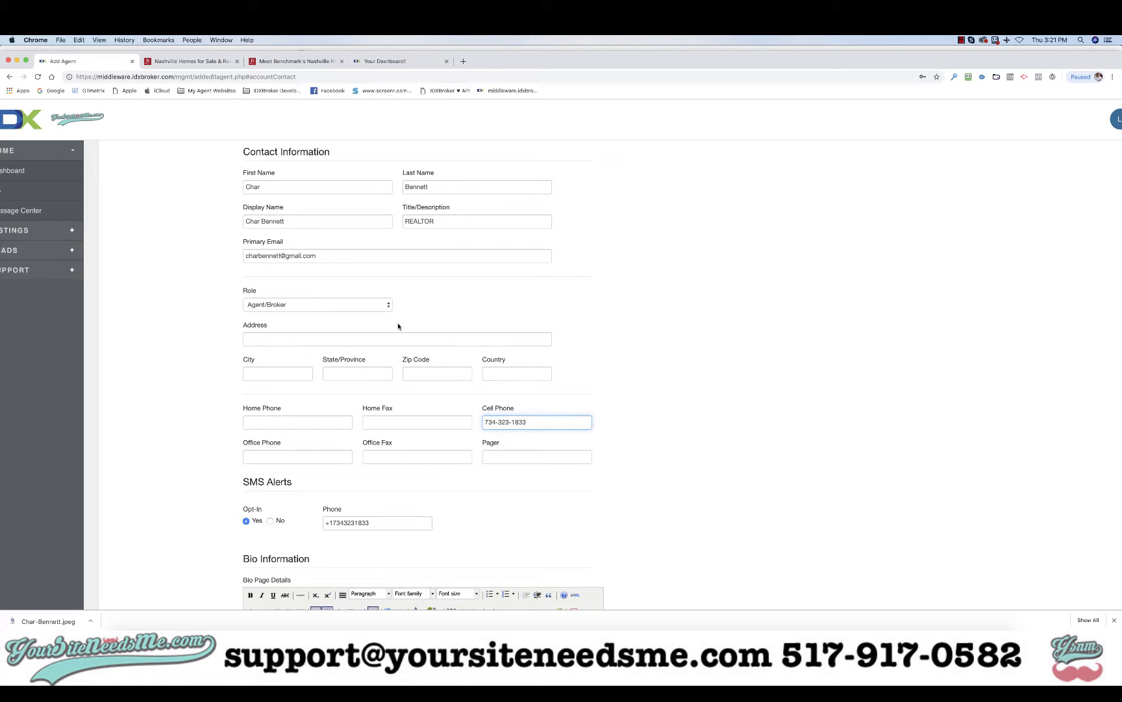
{"action": "scroll", "coordinate": [399, 326], "scroll_direction": "up", "scroll_amount": 5}
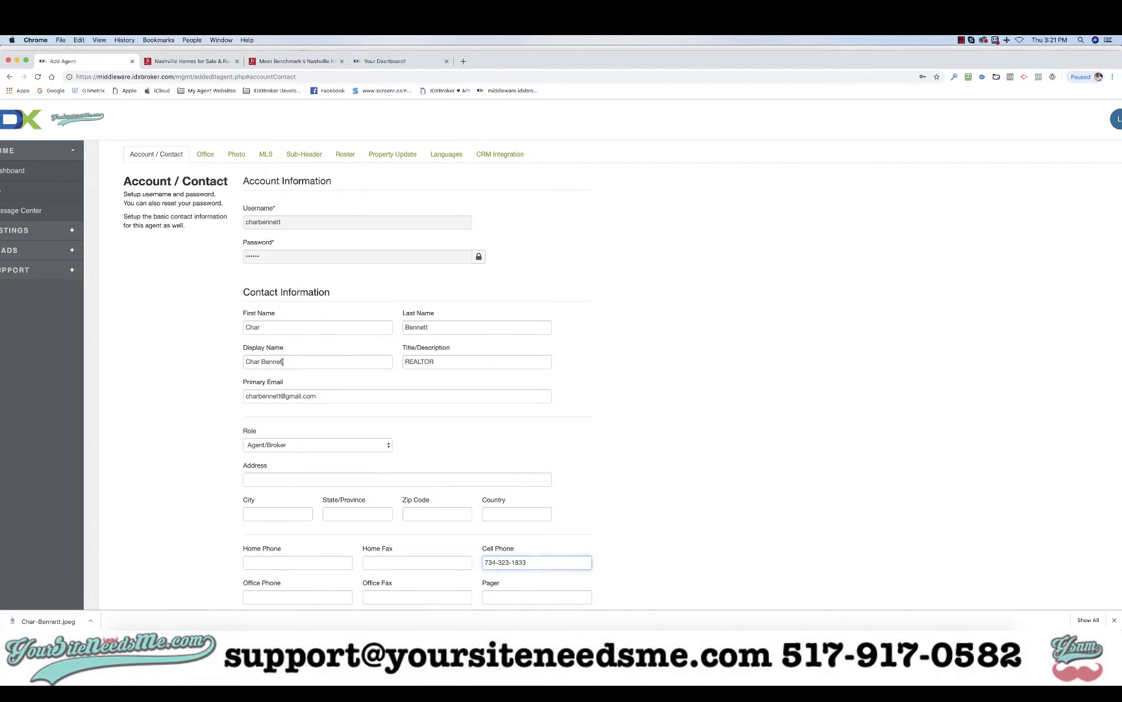
{"action": "left_click", "coordinate": [335, 366]}
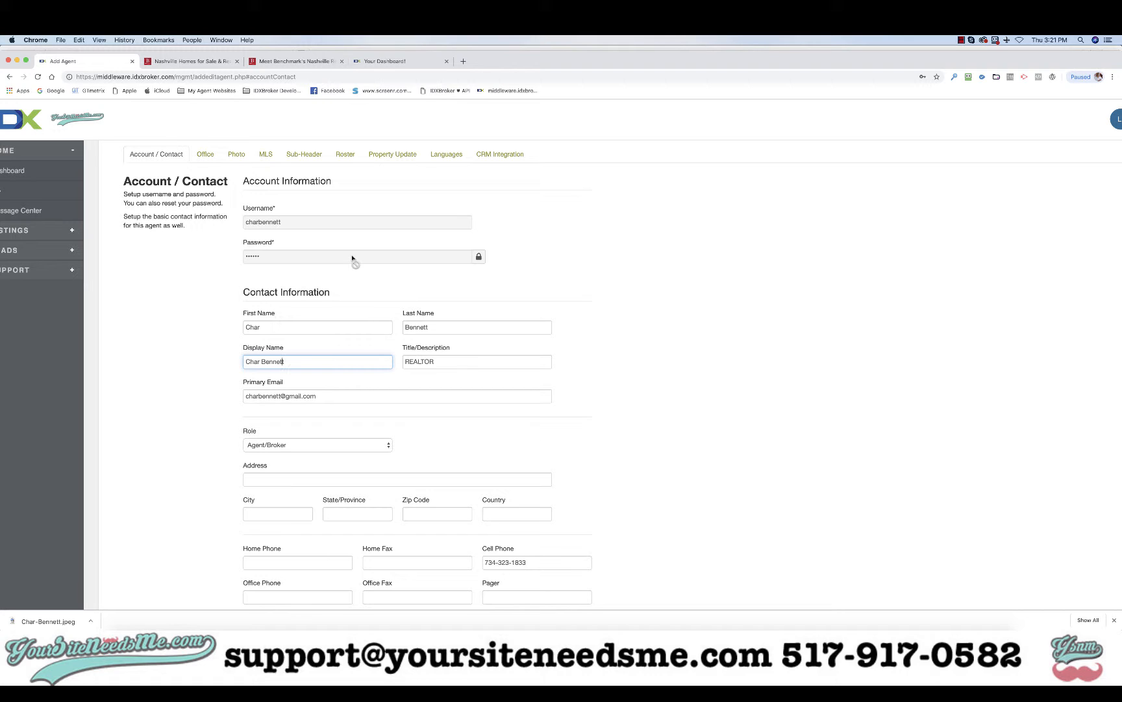
{"action": "left_click", "coordinate": [961, 40]}
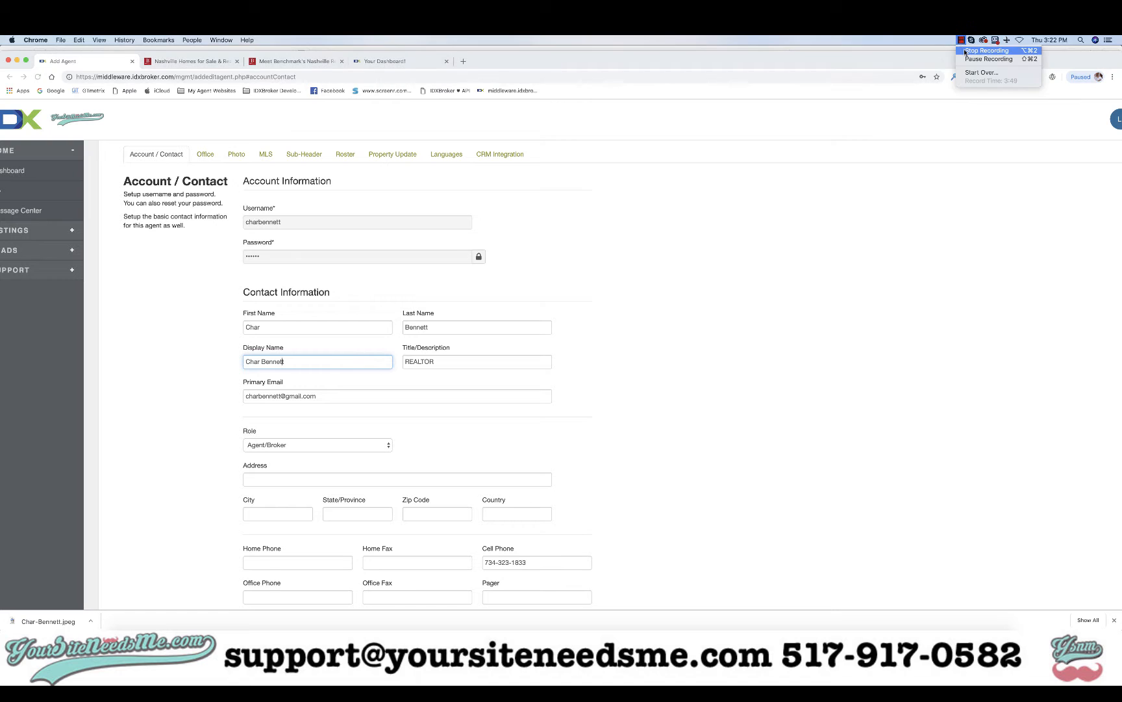